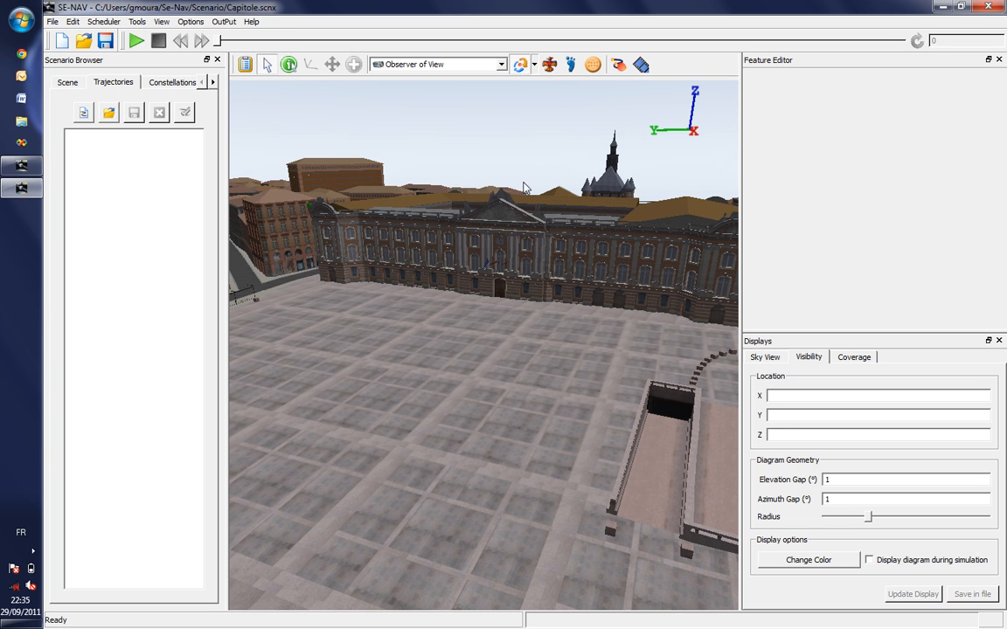
# Step: Query a point on the street at the far corner of the square with the information tool
pyautogui.moveTo(542, 177); pyautogui.dragTo(560, 211)
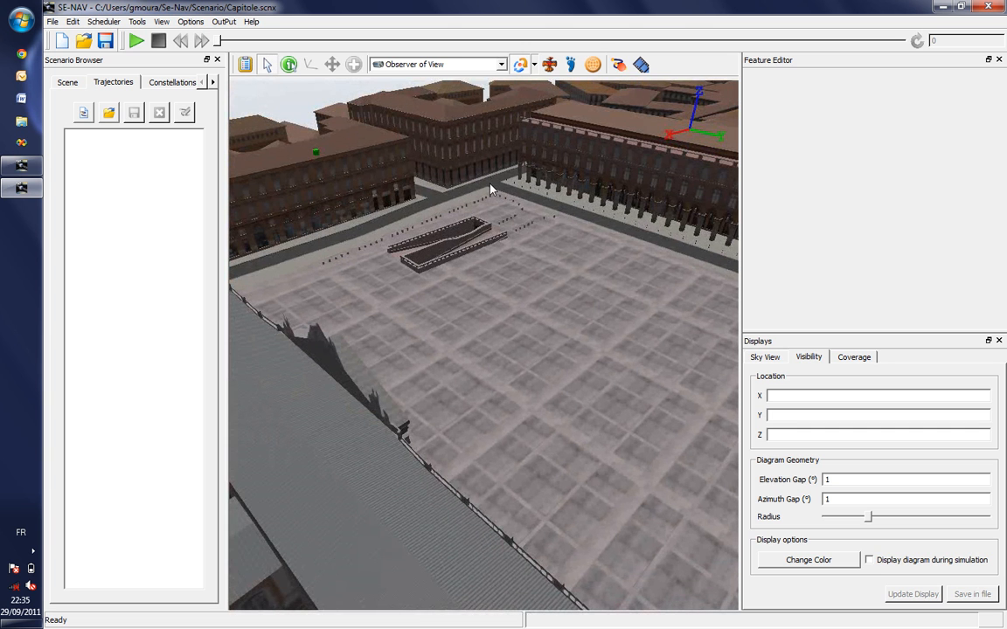
pyautogui.moveTo(491, 190); pyautogui.dragTo(477, 328)
pyautogui.scroll(5, 507, 279)
pyautogui.scroll(5, 507, 319)
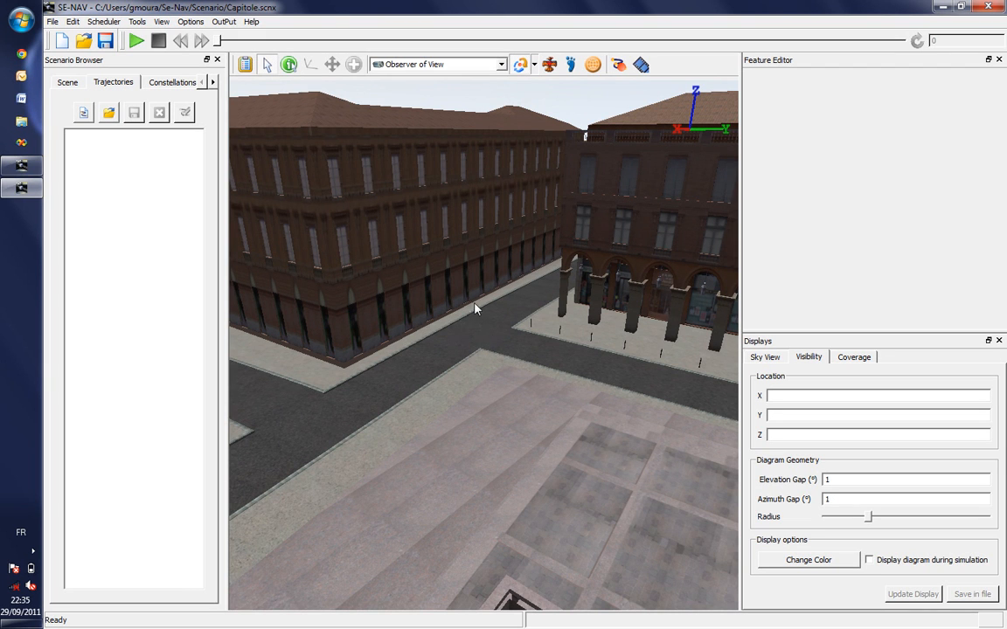
pyautogui.click(289, 63)
pyautogui.moveTo(461, 121); pyautogui.dragTo(207, 118)
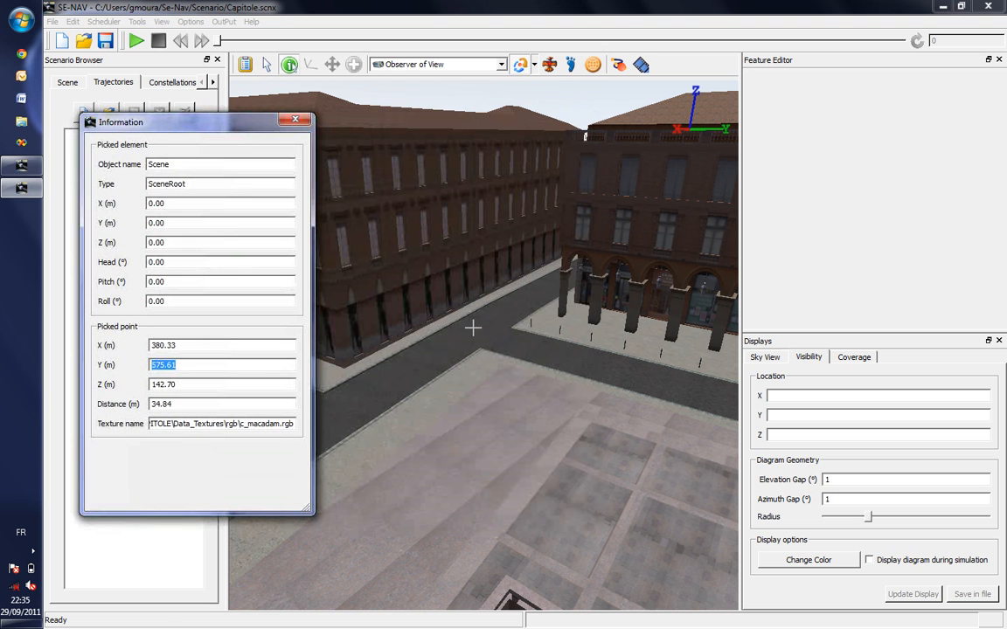
pyautogui.click(426, 295)
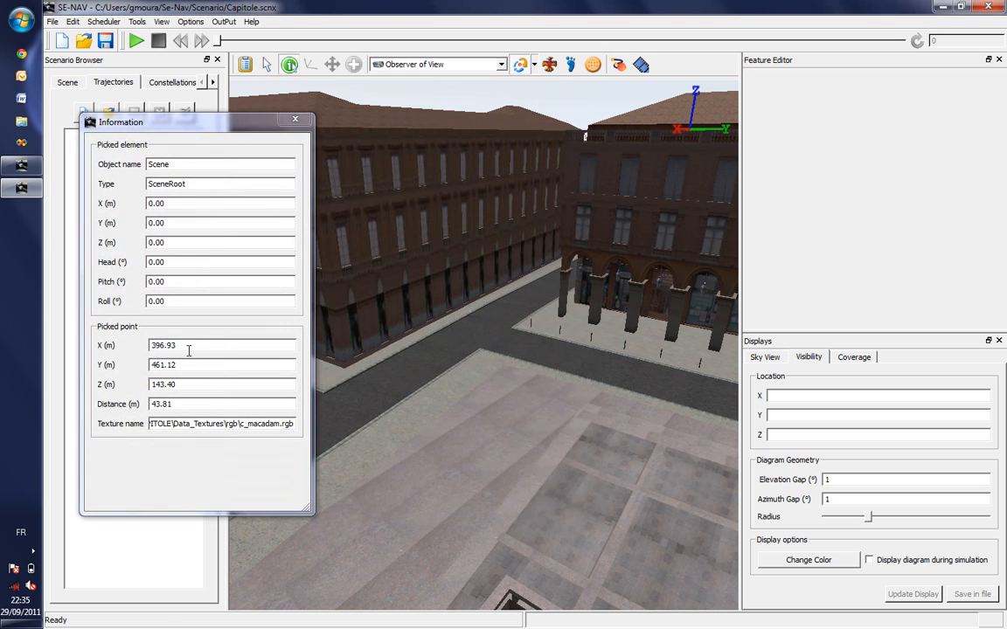
# Step: Copy the picked point's X 396.93 and Y 461.12 into the visibility diagram's location
pyautogui.doubleClick(179, 346)
pyautogui.hotkey('ctrl', 'c')
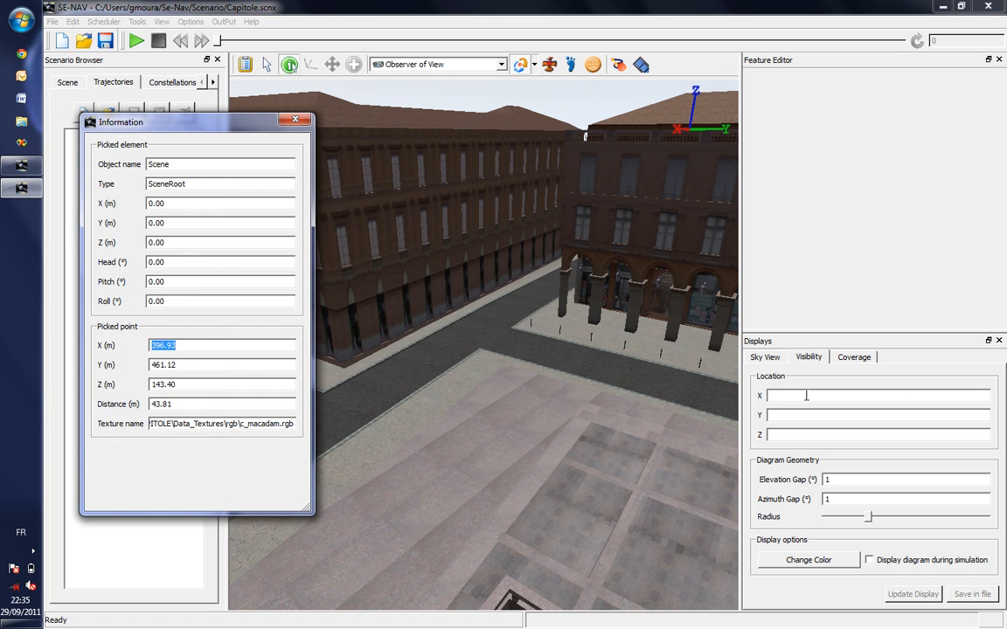
pyautogui.click(768, 396)
pyautogui.hotkey('ctrl', 'v')
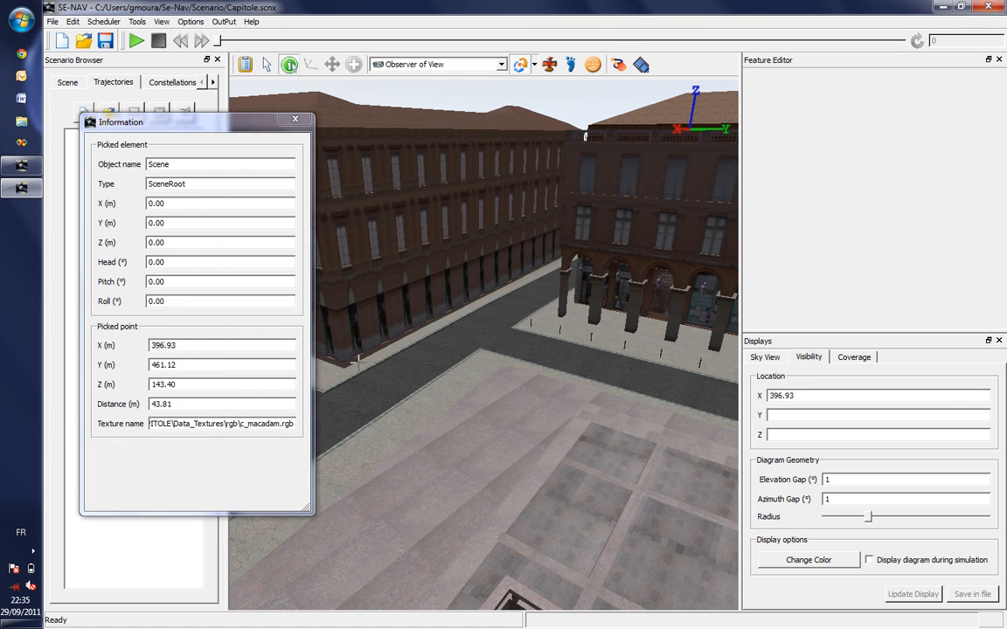
pyautogui.doubleClick(166, 366)
pyautogui.hotkey('ctrl', 'c')
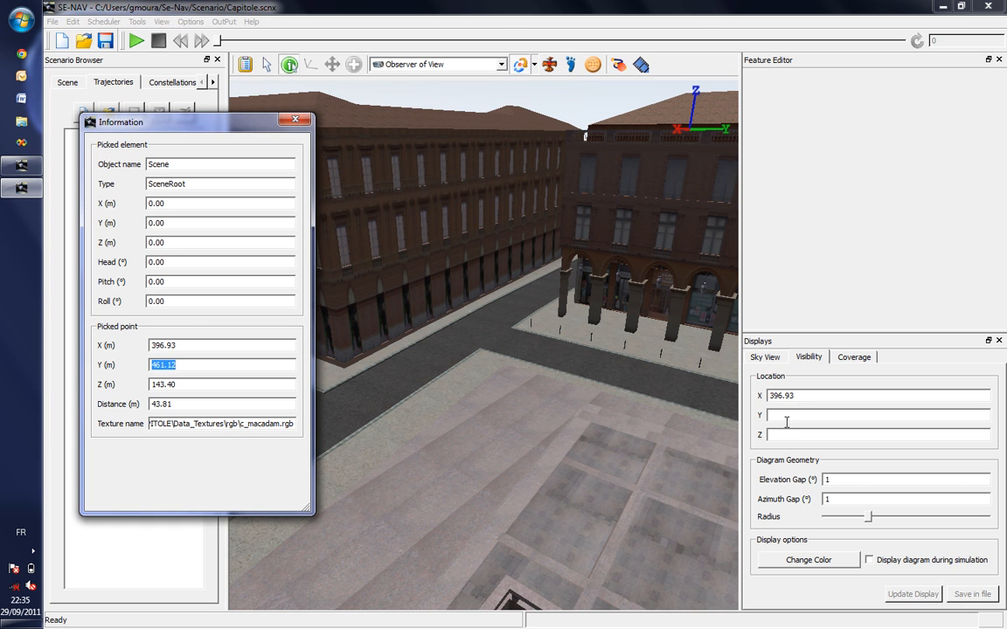
pyautogui.click(786, 416)
pyautogui.hotkey('ctrl', 'v')
# Step: Set the visibility location's Z to 144, close the point information, and enable display of the diagram during simulation
pyautogui.click(208, 382)
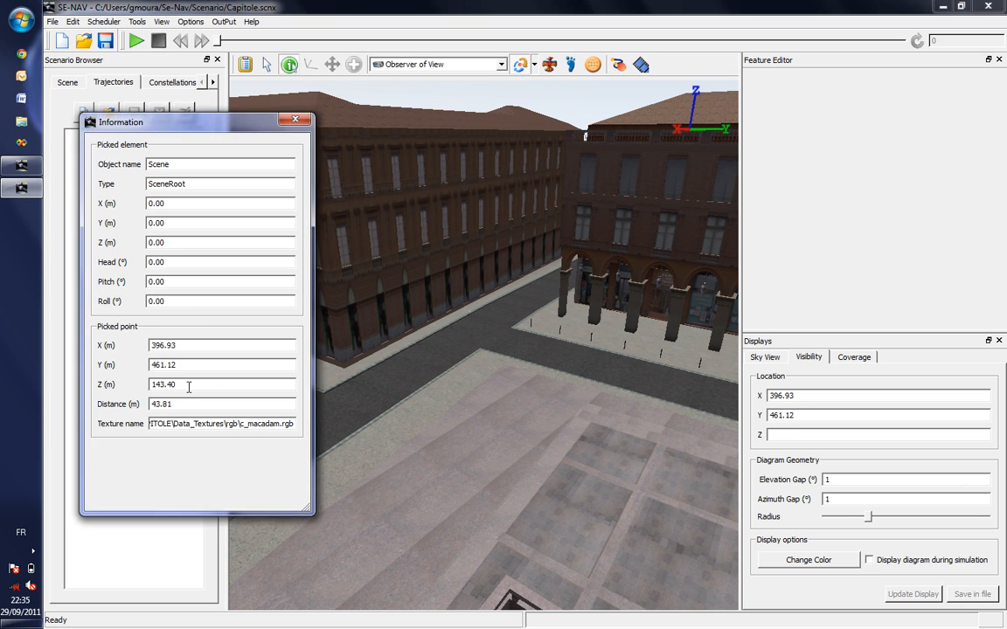
pyautogui.doubleClick(166, 384)
pyautogui.click(795, 432)
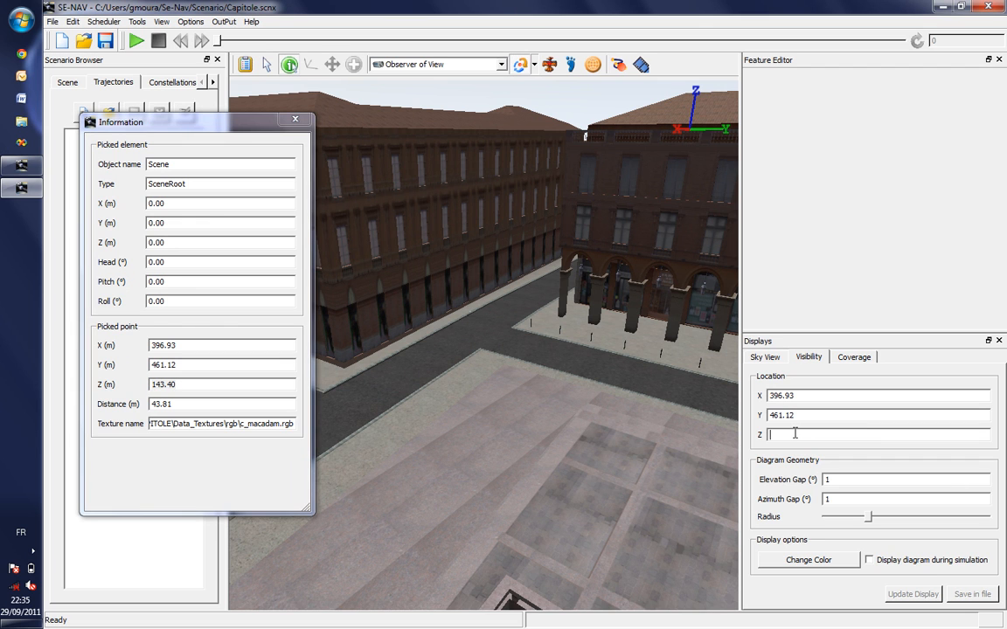
pyautogui.write('144')
pyautogui.click(296, 119)
pyautogui.click(869, 560)
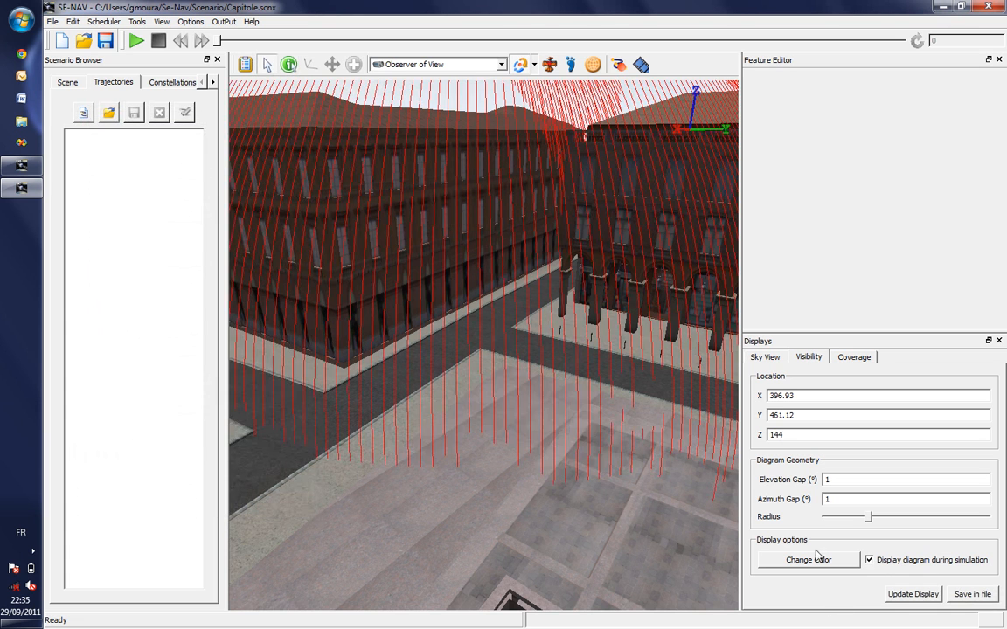
# Step: Reduce the visibility diagram's radius to a small dome at the street corner and view it from above the street
pyautogui.scroll(-5, 548, 426)
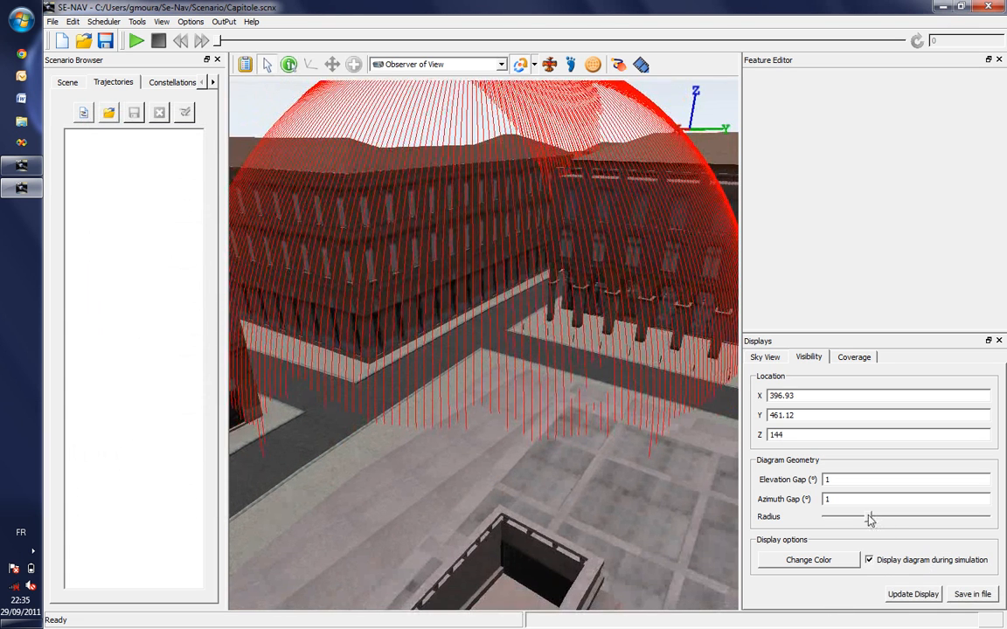
pyautogui.moveTo(868, 517); pyautogui.dragTo(848, 517)
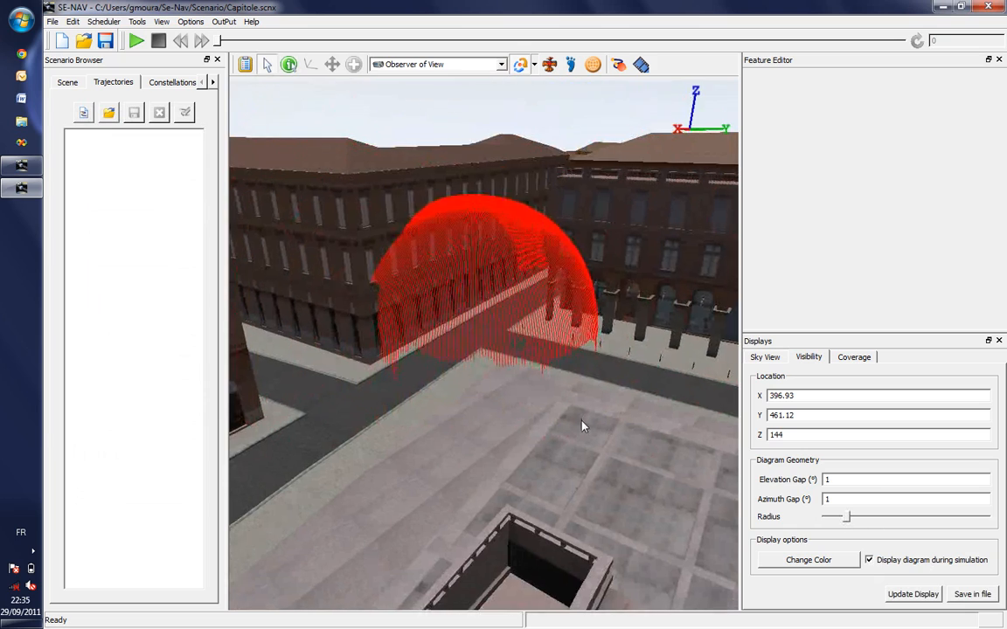
pyautogui.scroll(3, 589, 429)
pyautogui.moveTo(589, 429); pyautogui.dragTo(572, 432)
pyautogui.moveTo(479, 335)
pyautogui.mouseDown()
pyautogui.moveTo(497, 332)
pyautogui.moveTo(483, 323)
pyautogui.moveTo(475, 332)
pyautogui.moveTo(504, 328)
pyautogui.moveTo(487, 327)
pyautogui.mouseUp()
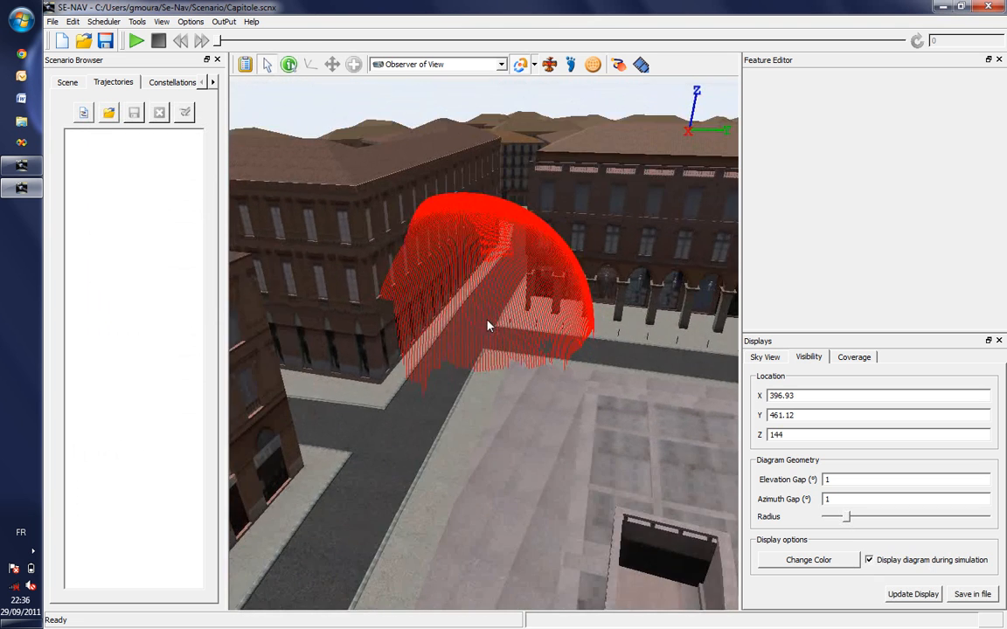
pyautogui.moveTo(441, 297); pyautogui.dragTo(451, 292)
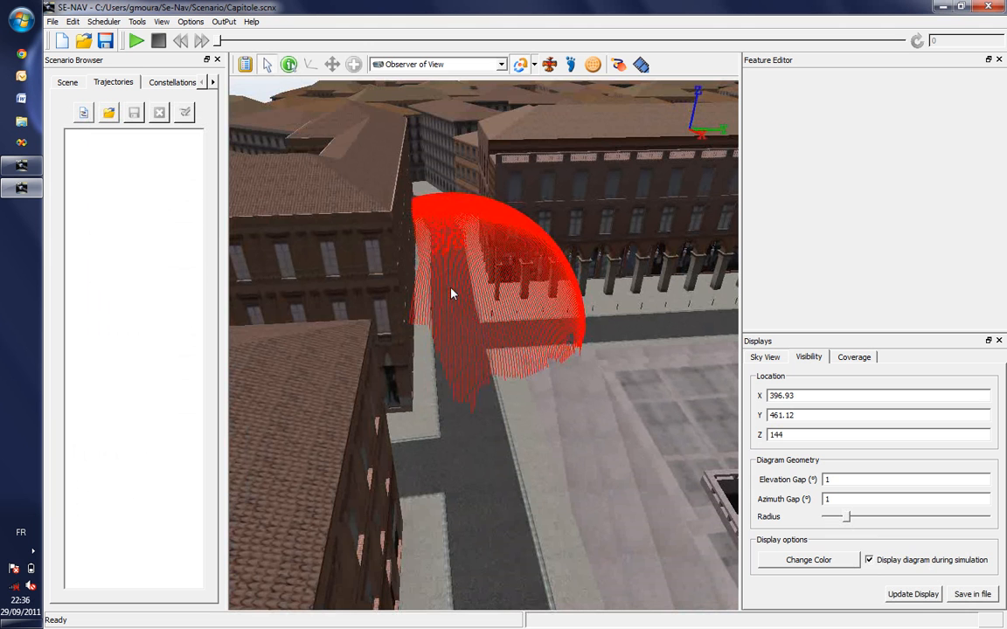
pyautogui.moveTo(449, 292); pyautogui.dragTo(409, 243)
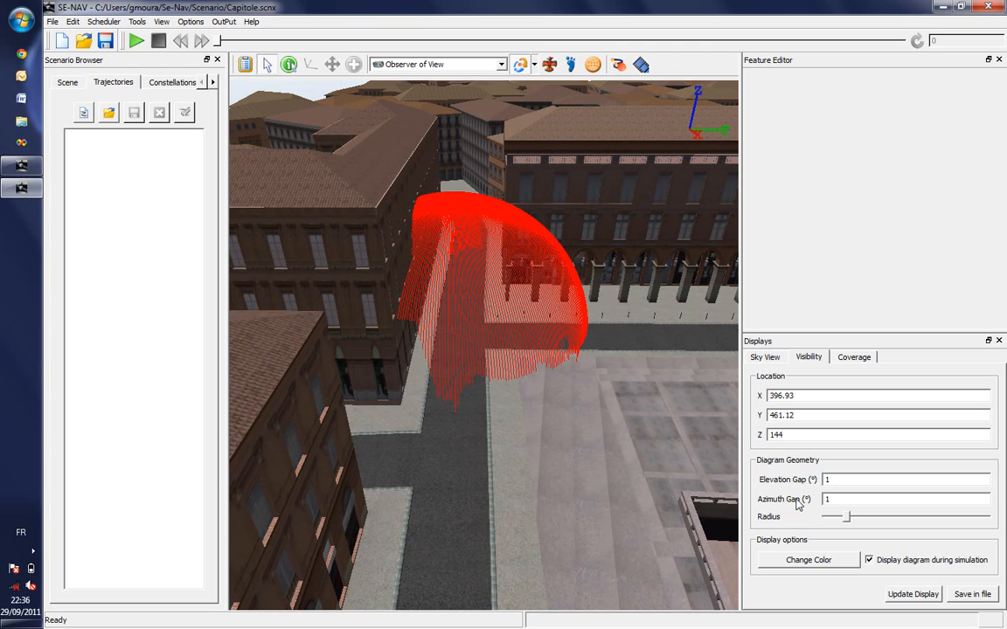
# Step: Enlarge the visibility diagram's radius slightly and view the dome from the street side and across the square
pyautogui.moveTo(846, 516); pyautogui.dragTo(856, 518)
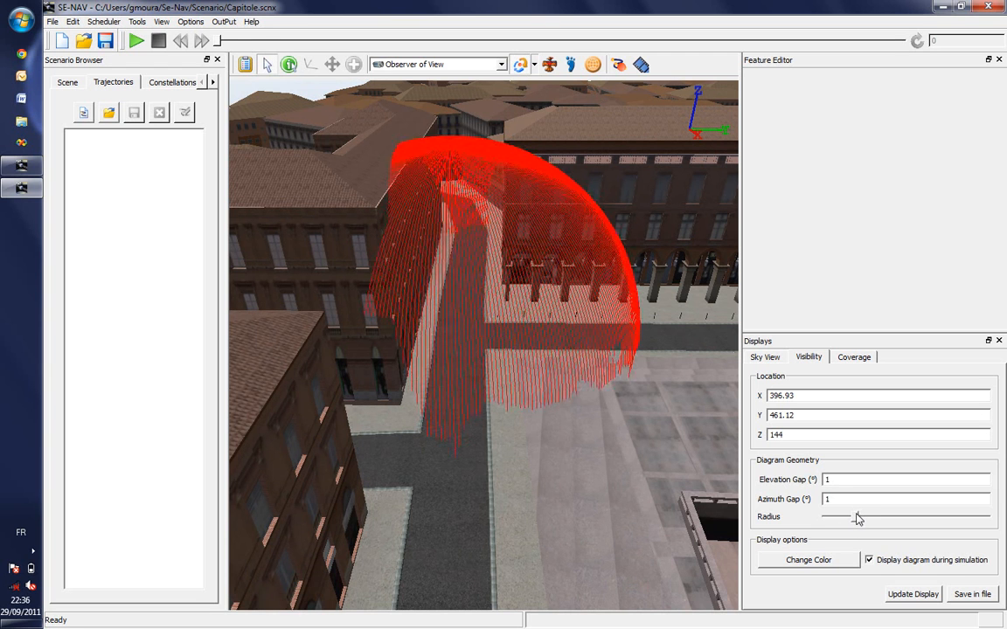
pyautogui.moveTo(566, 312); pyautogui.dragTo(579, 312)
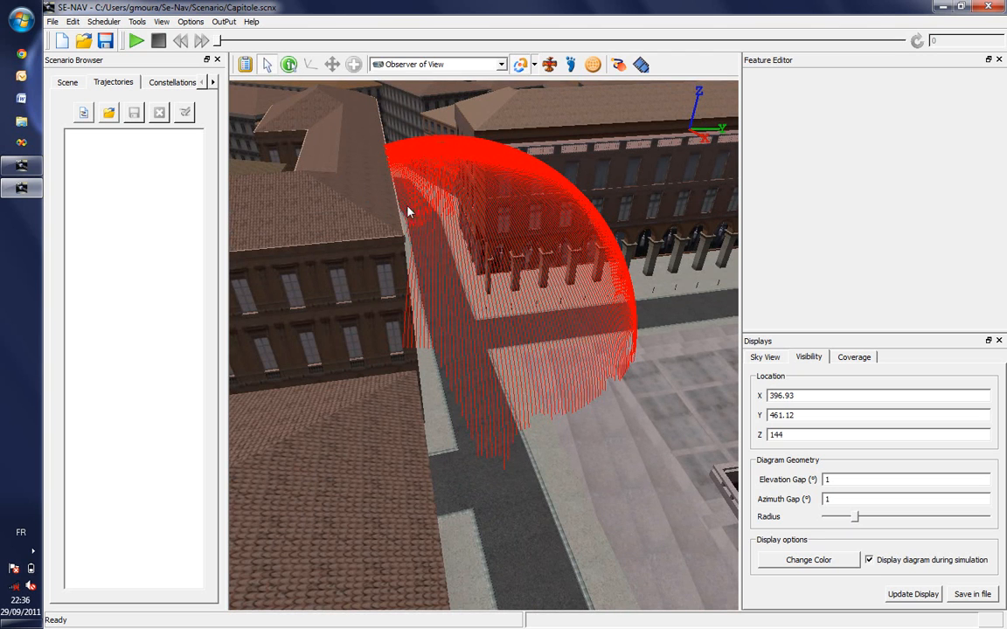
pyautogui.moveTo(407, 210); pyautogui.dragTo(401, 199)
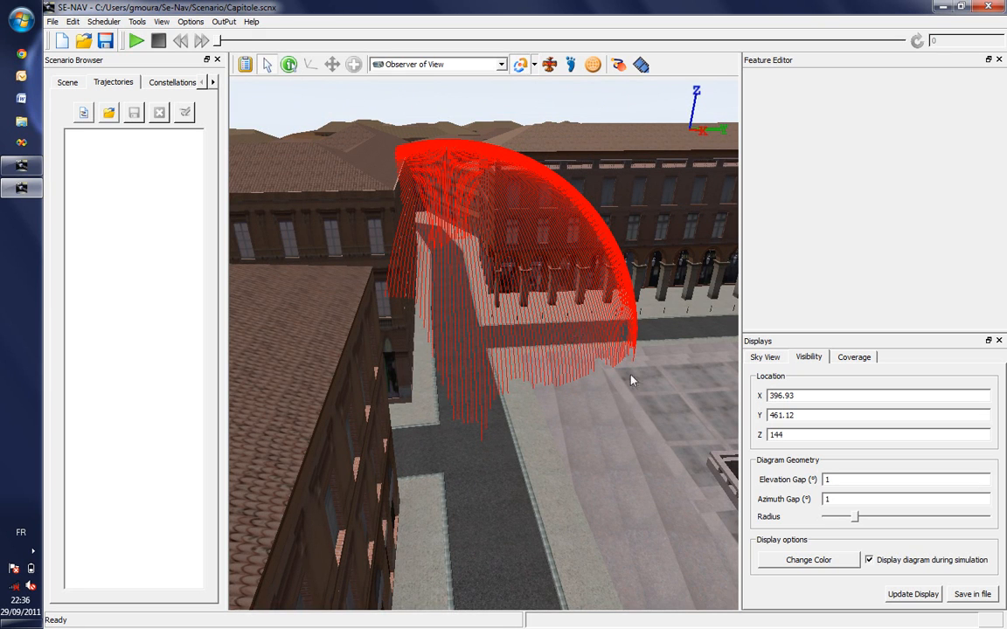
pyautogui.moveTo(633, 380); pyautogui.dragTo(527, 331)
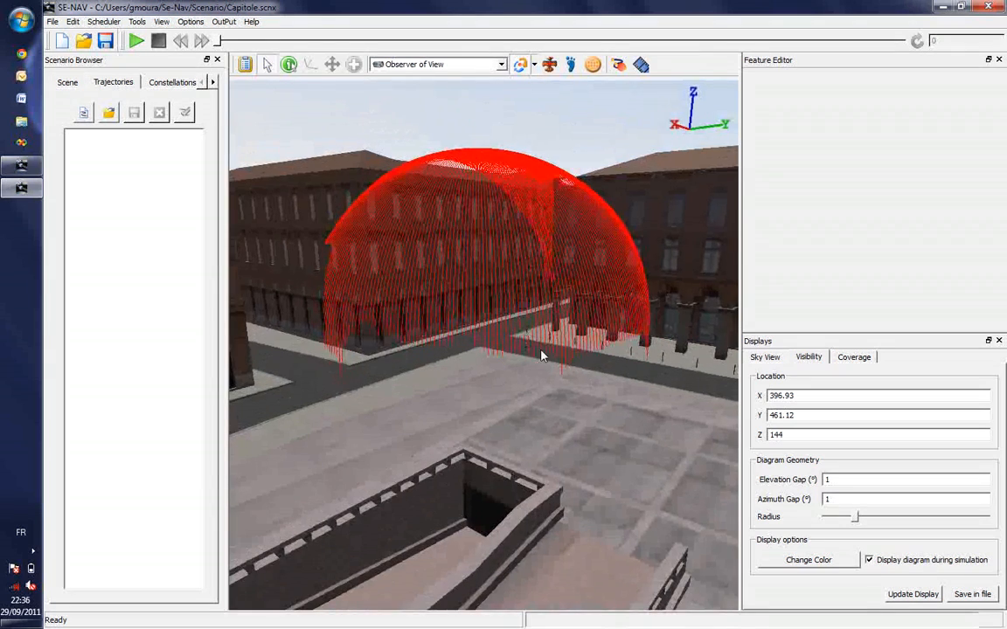
pyautogui.moveTo(575, 373)
pyautogui.mouseDown()
pyautogui.moveTo(578, 447)
pyautogui.moveTo(574, 390)
pyautogui.mouseUp()
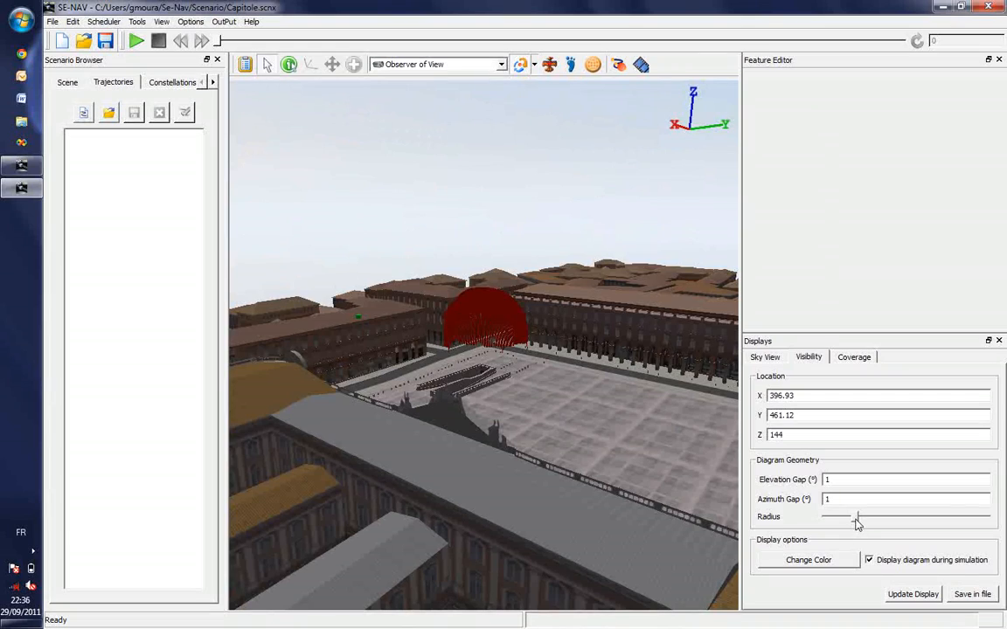
# Step: Enlarge the diagram's radius until the dome towers over the square, and shrink it back to the street corner
pyautogui.moveTo(857, 518); pyautogui.dragTo(955, 519)
pyautogui.moveTo(647, 440); pyautogui.dragTo(557, 402)
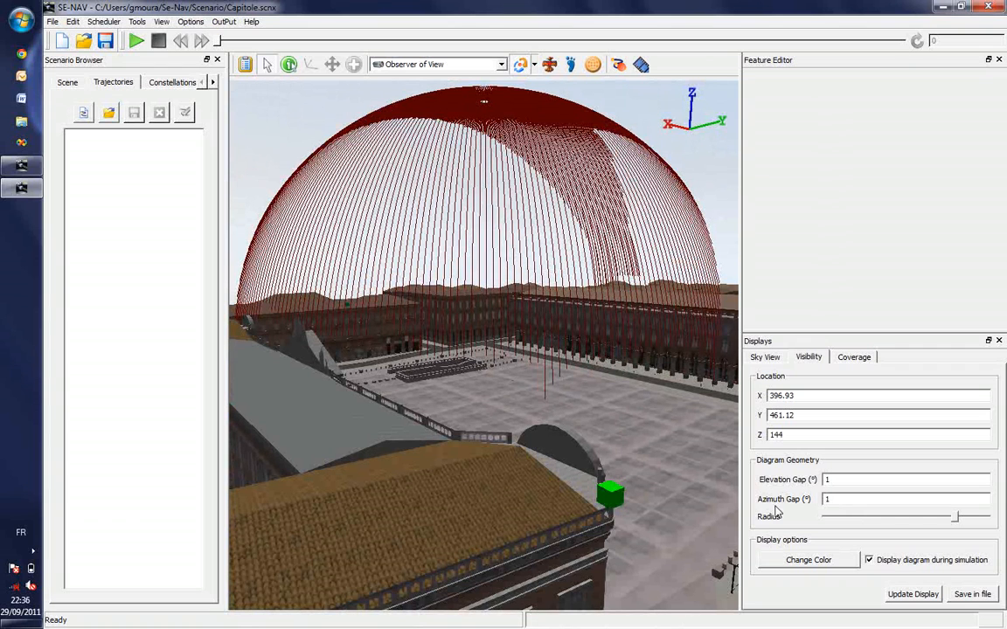
pyautogui.moveTo(956, 522); pyautogui.dragTo(885, 519)
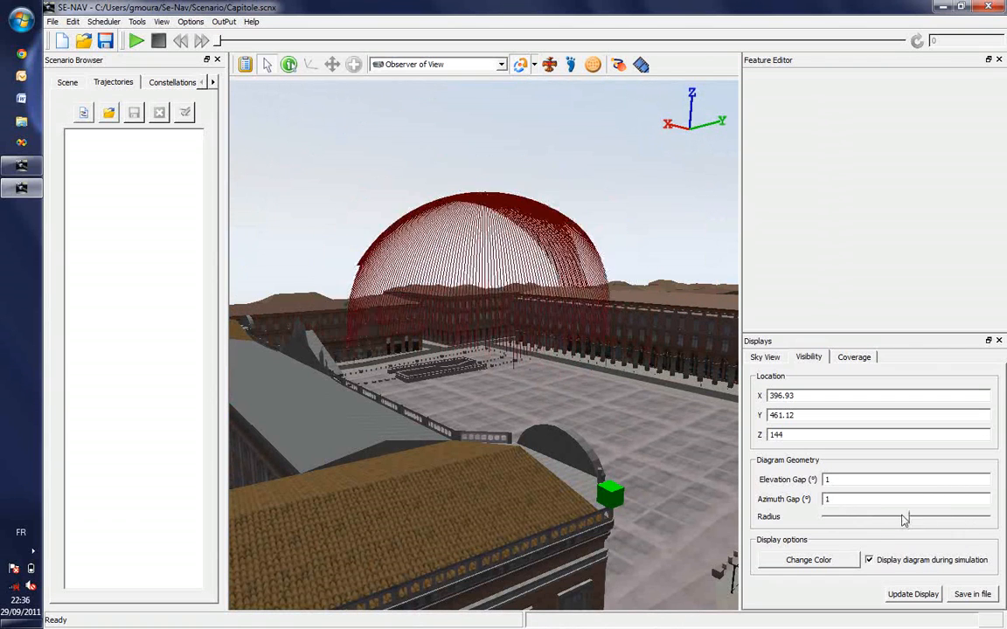
pyautogui.moveTo(525, 357); pyautogui.dragTo(548, 400)
pyautogui.scroll(5, 527, 339)
pyautogui.moveTo(528, 339); pyautogui.dragTo(532, 353)
pyautogui.scroll(-3, 530, 352)
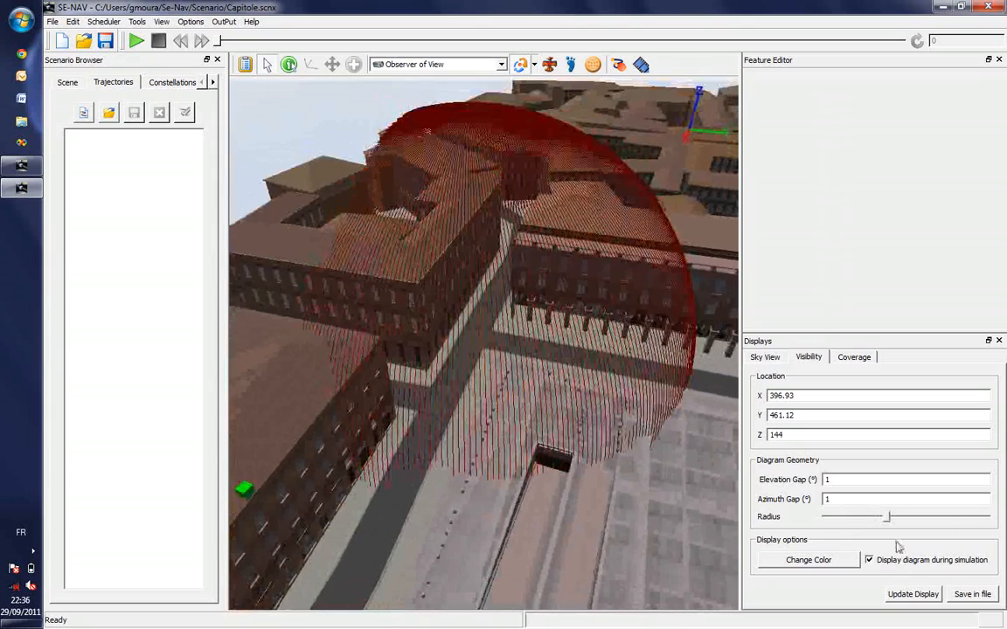
pyautogui.moveTo(885, 516); pyautogui.dragTo(854, 518)
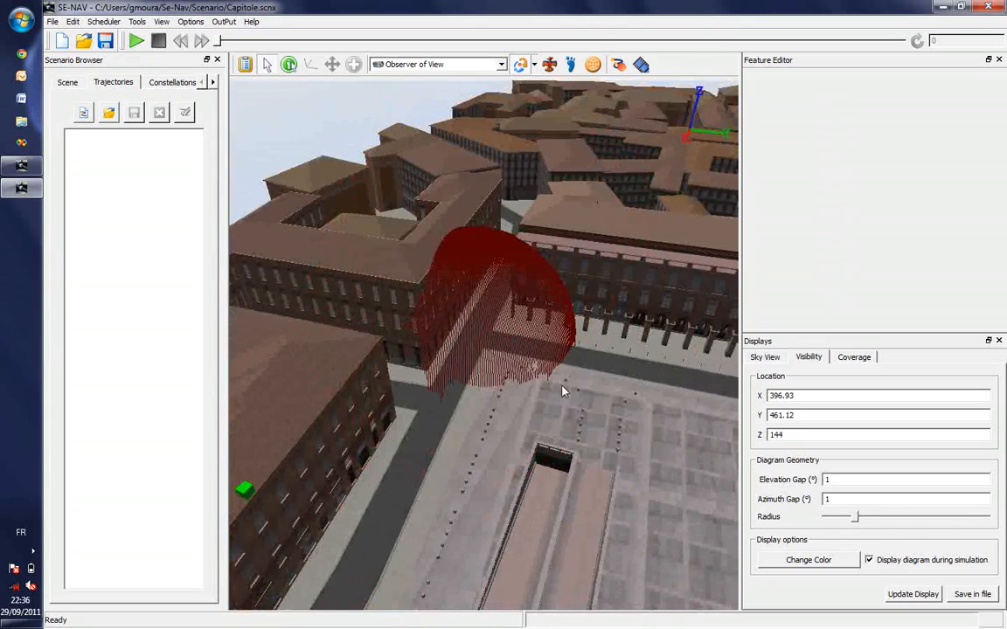
pyautogui.moveTo(562, 389); pyautogui.dragTo(549, 376)
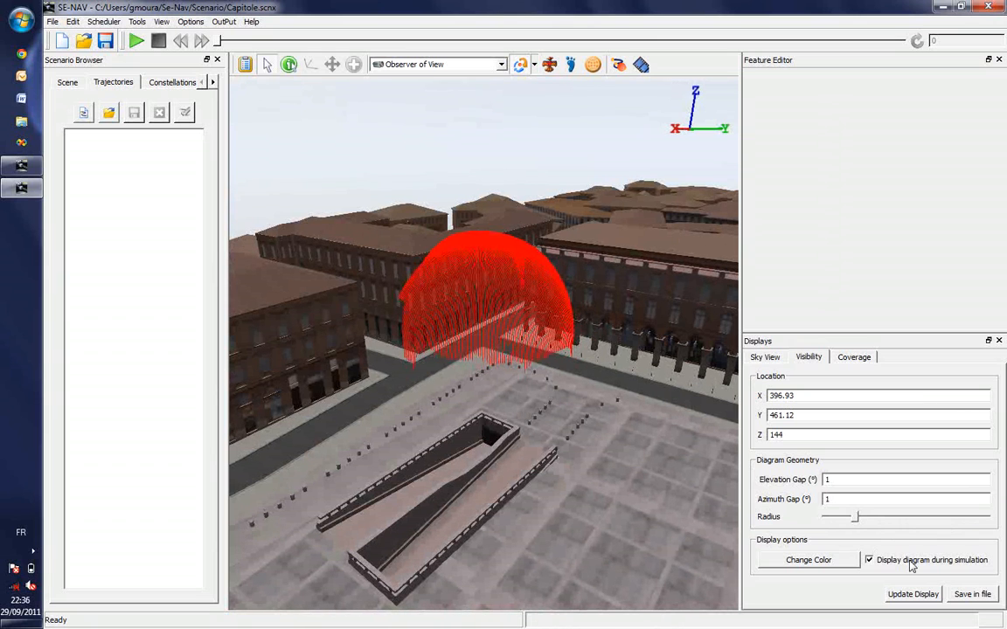
# Step: Open Diagram_2011_07_18_14_03_40.xml from the Se-Nav Diagrams directory in Notepad++
pyautogui.click(182, 22)
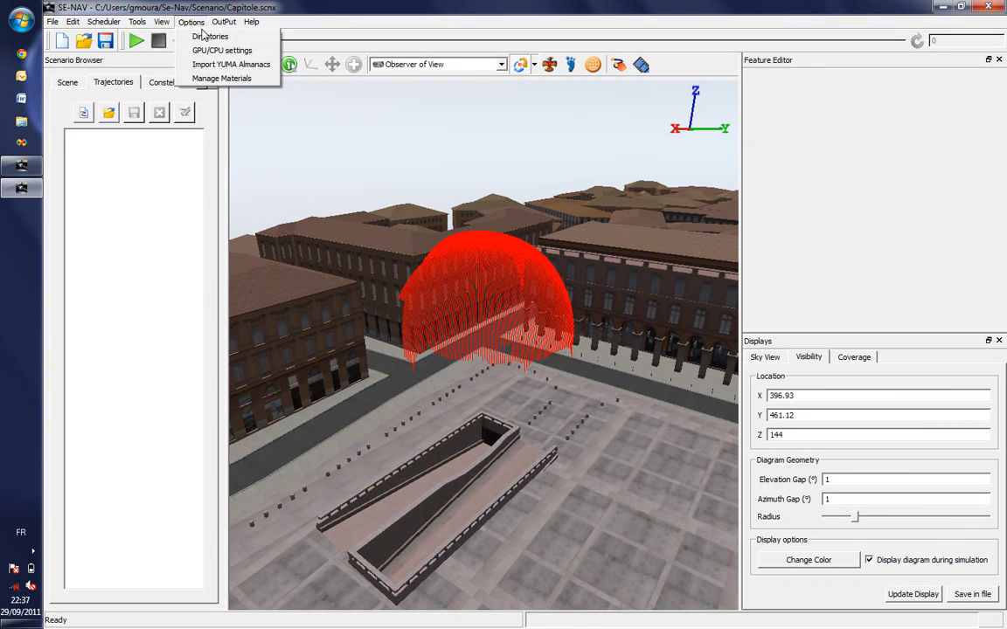
pyautogui.click(206, 36)
pyautogui.click(657, 245)
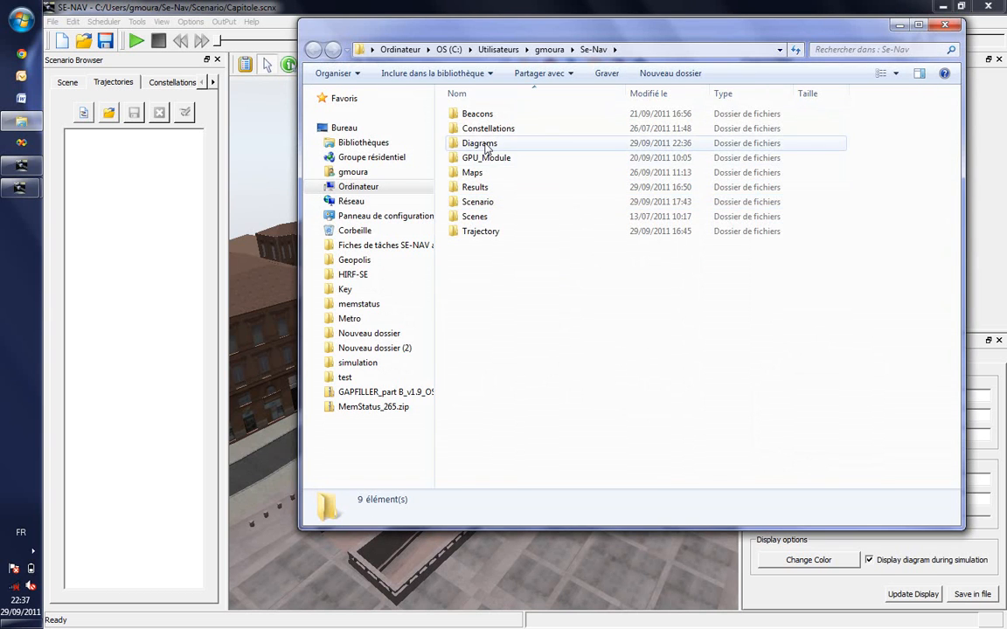
pyautogui.doubleClick(480, 143)
pyautogui.click(481, 116)
pyautogui.rightClick(480, 115)
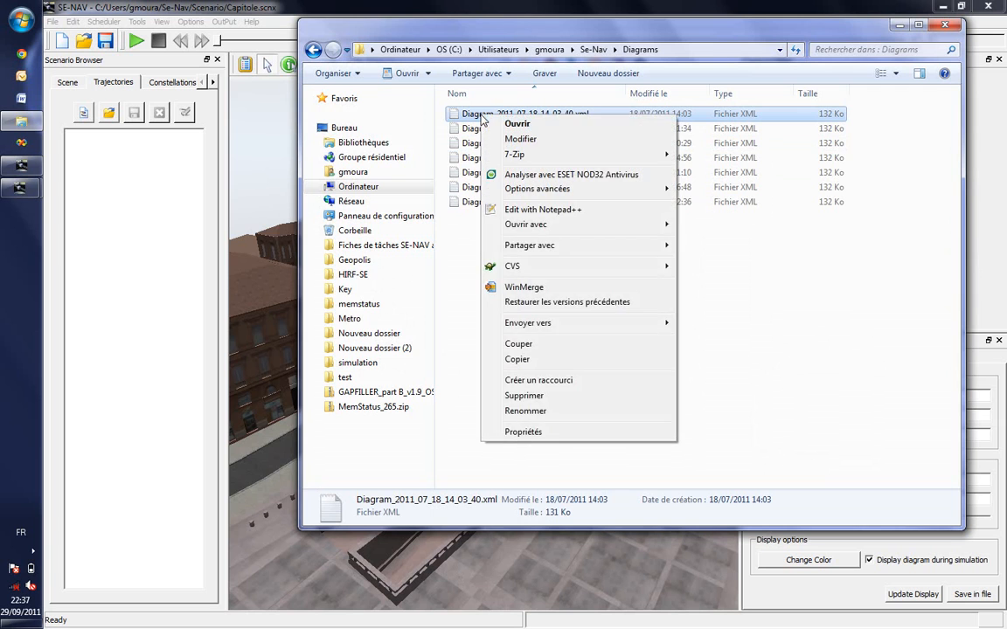
pyautogui.click(524, 192)
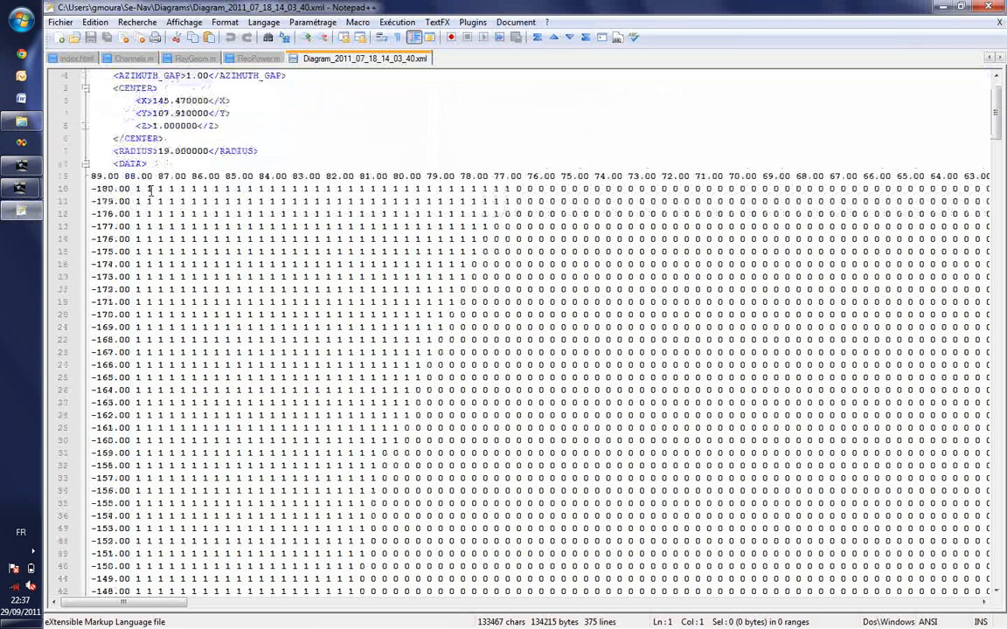
# Step: Examine the diagram file's elevation header row, azimuth column and the 0 and 1 visibility values in the data table
pyautogui.scroll(-1, 151, 192)
pyautogui.moveTo(91, 138); pyautogui.dragTo(625, 133)
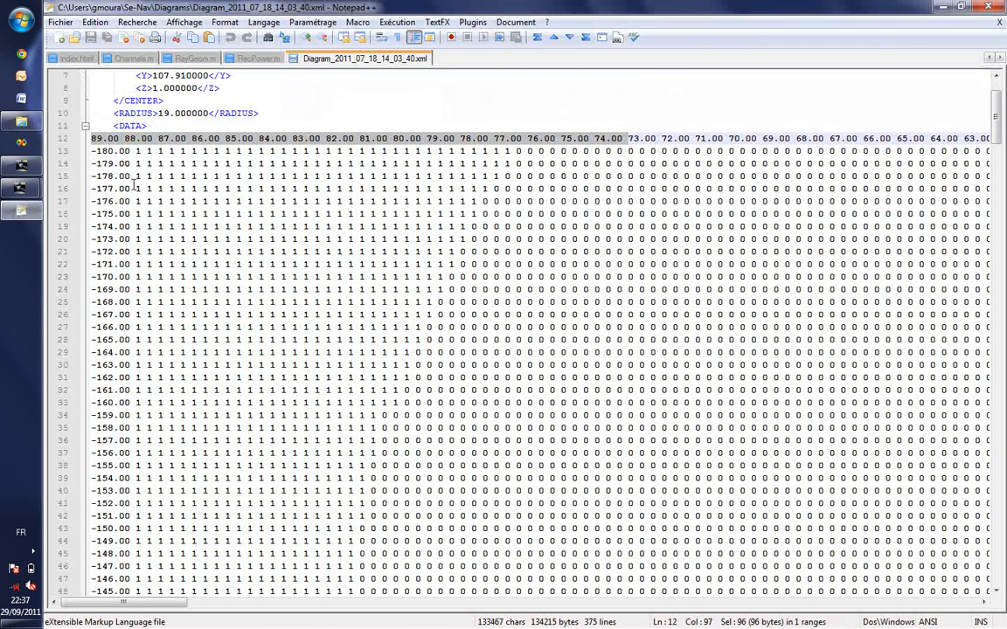
pyautogui.scroll(-2, 129, 197)
pyautogui.scroll(2, 175, 175)
pyautogui.moveTo(531, 189); pyautogui.dragTo(543, 189)
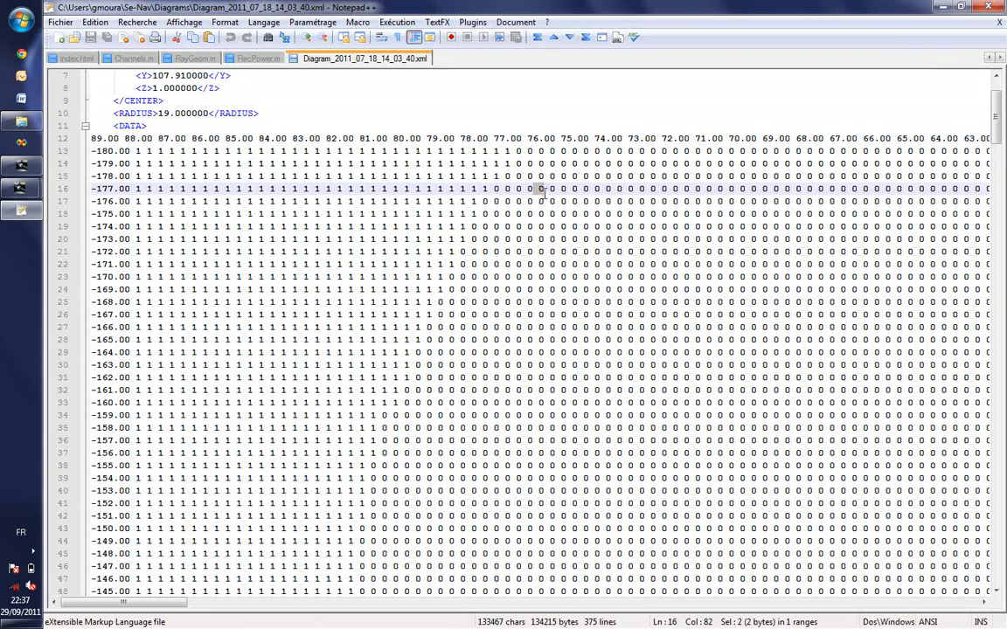
pyautogui.doubleClick(539, 189)
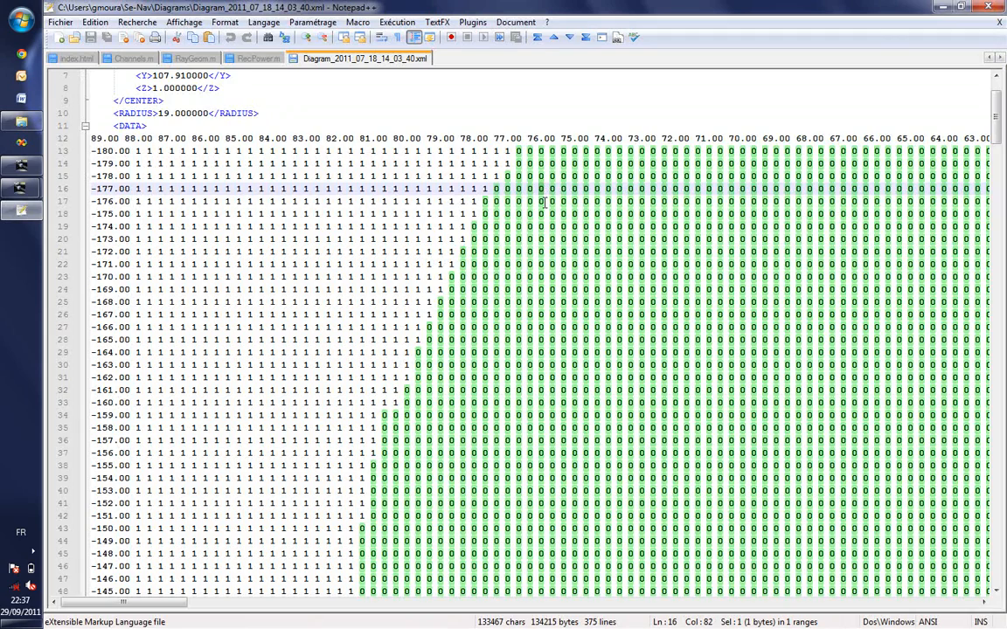
pyautogui.scroll(-1, 542, 202)
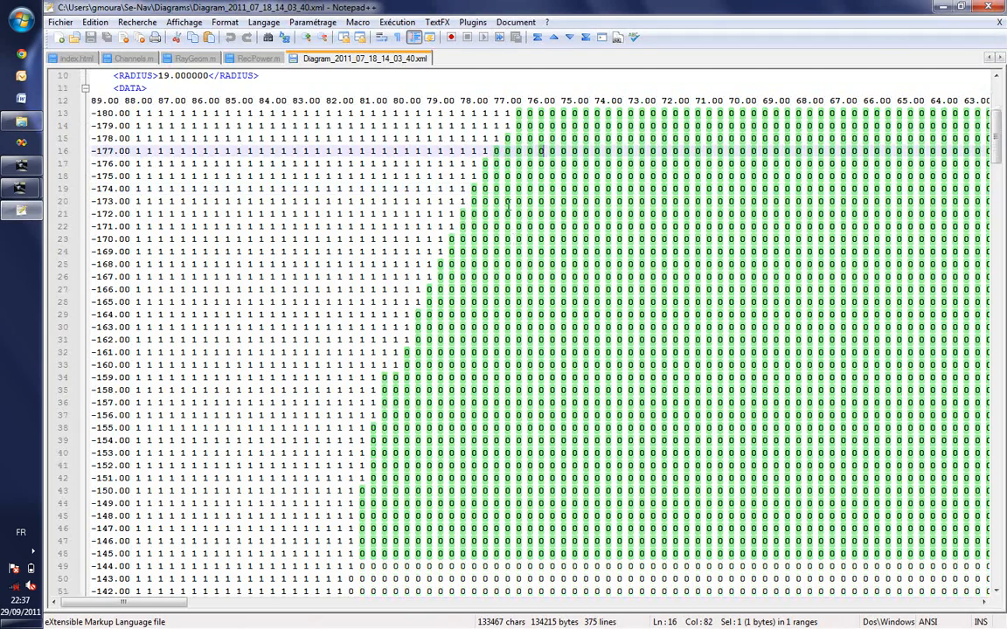
pyautogui.scroll(-6, 507, 204)
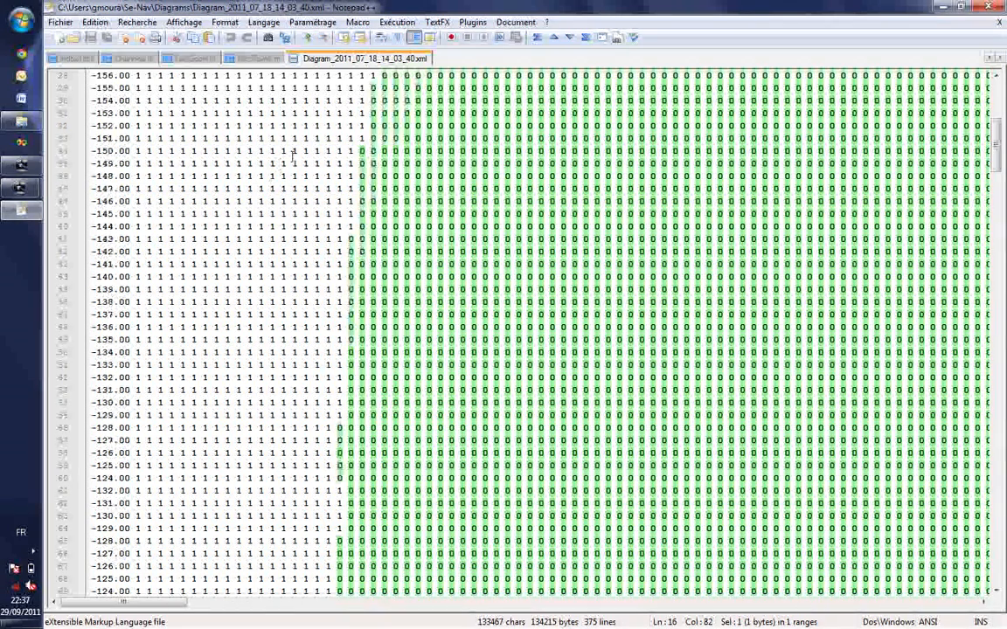
pyautogui.scroll(-3, 417, 111)
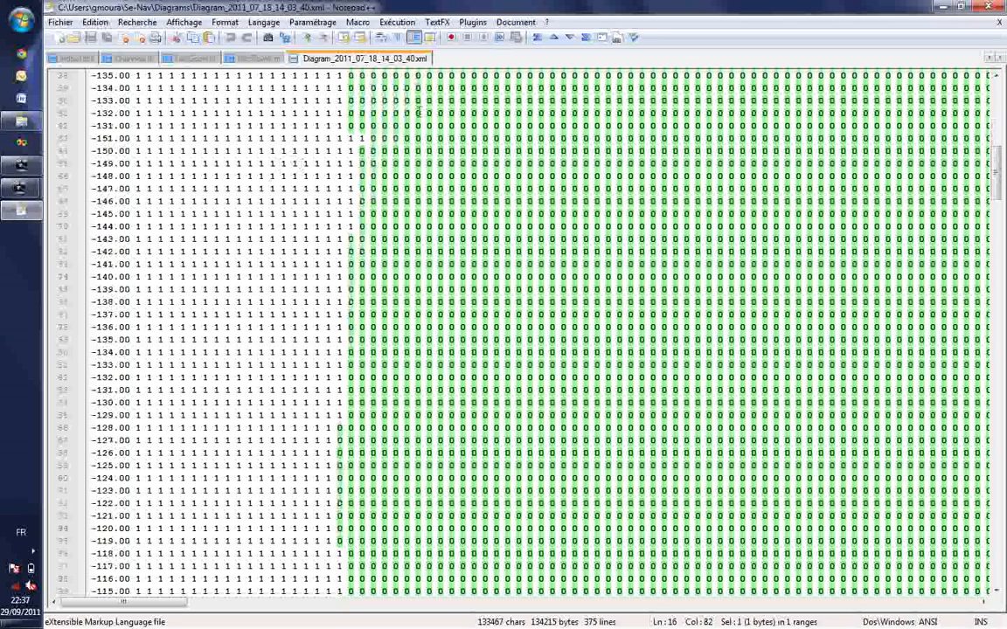
# Step: Examine how the 0 and 1 visibility values change down the diagram table for azimuths up to -61 degrees
pyautogui.scroll(-7, 308, 174)
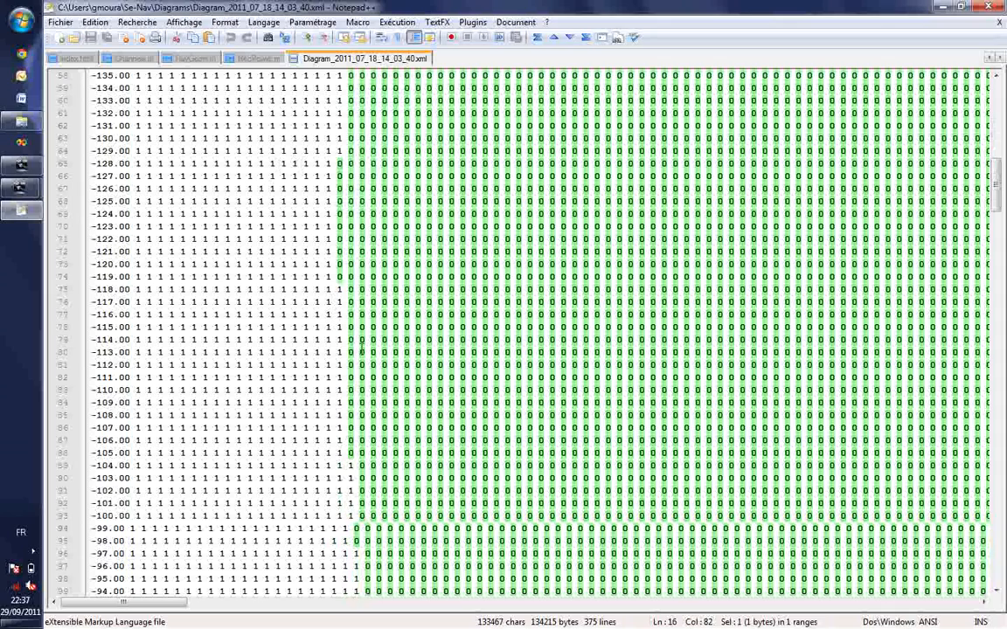
pyautogui.scroll(-1, 361, 335)
pyautogui.scroll(-3, 361, 334)
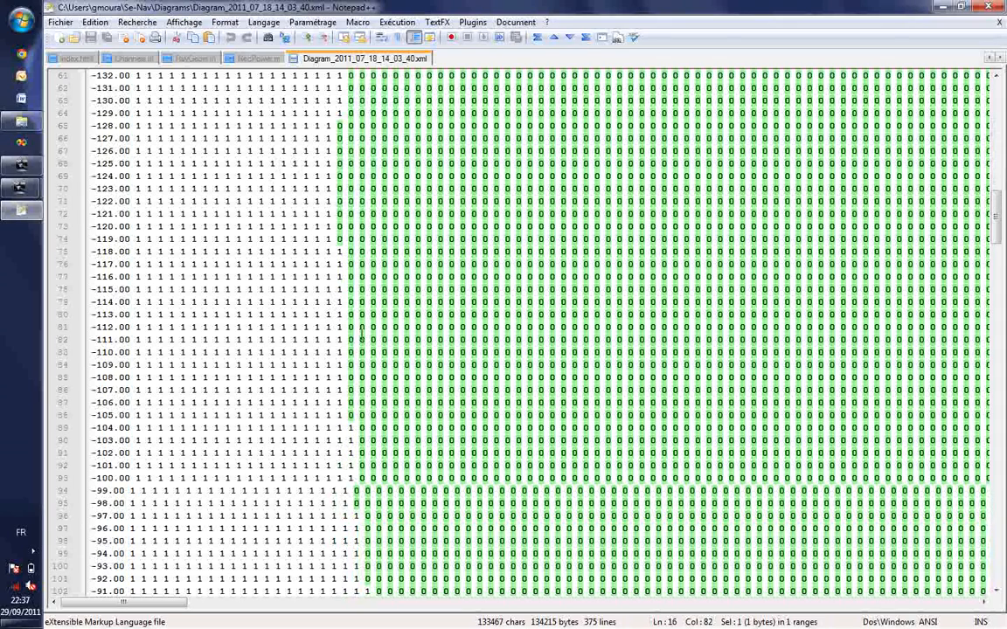
pyautogui.scroll(-10, 361, 334)
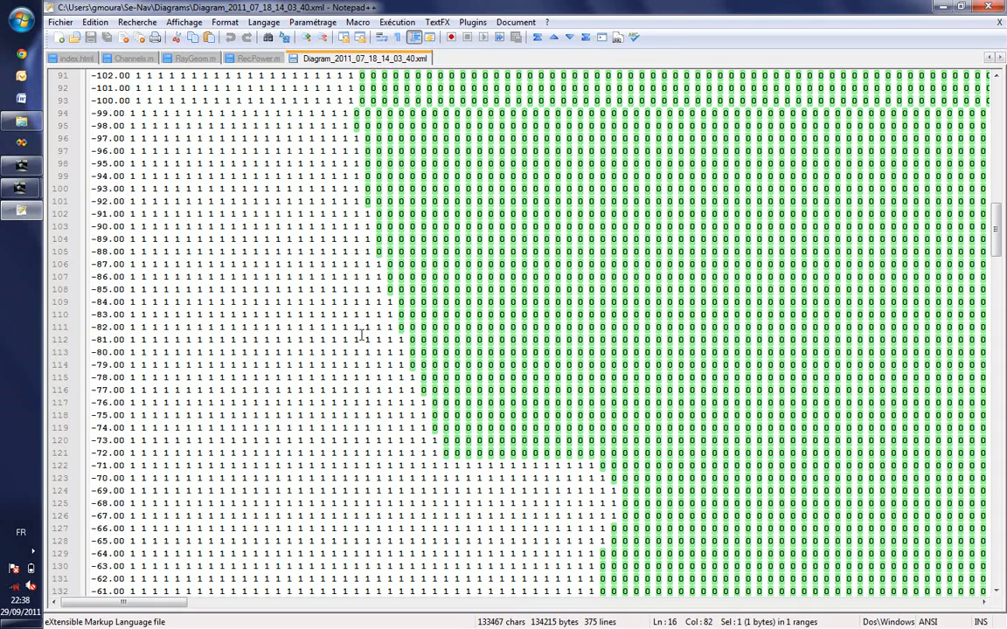
# Step: Switch back to SE-NAV, dismiss the directory paths dialog and turn off the diagram display during simulation
pyautogui.hotkey('alt', 'Tab')
pyautogui.hotkey('alt', 'Tab')
pyautogui.hotkey('alt', 'Tab')
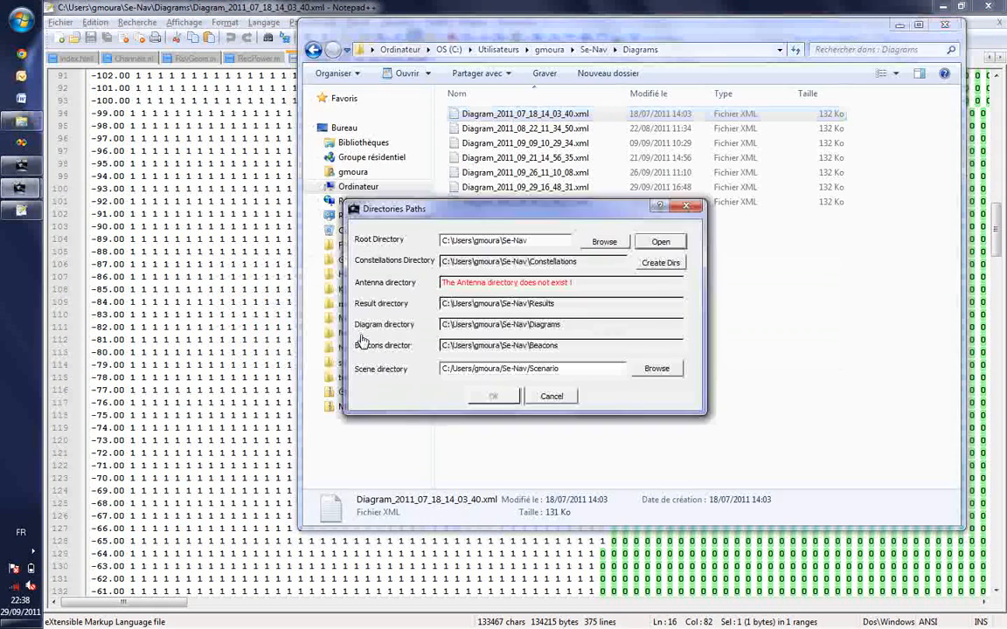
pyautogui.hotkey('alt', 'Tab')
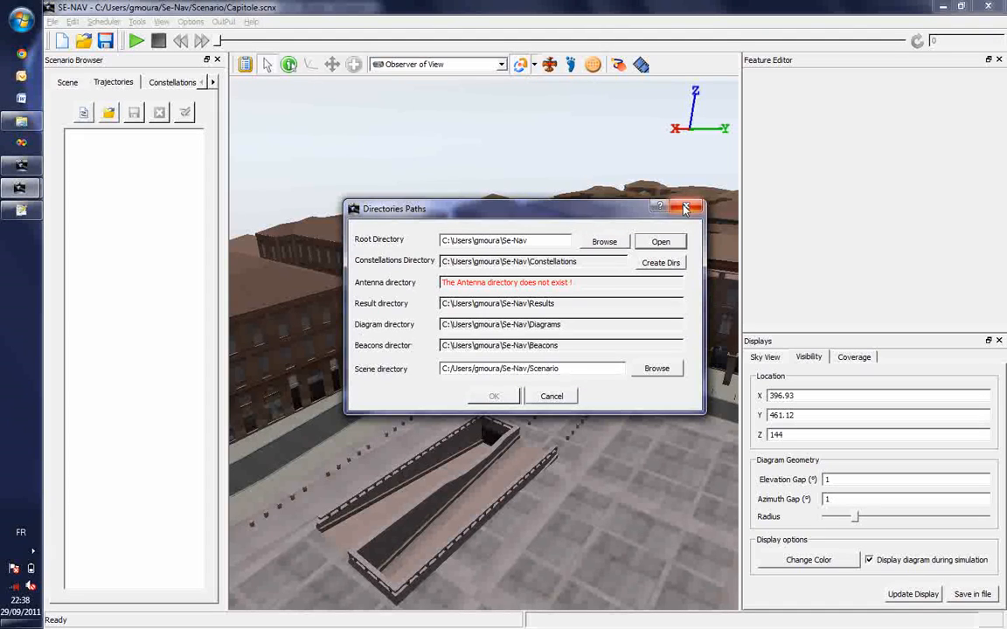
pyautogui.click(685, 208)
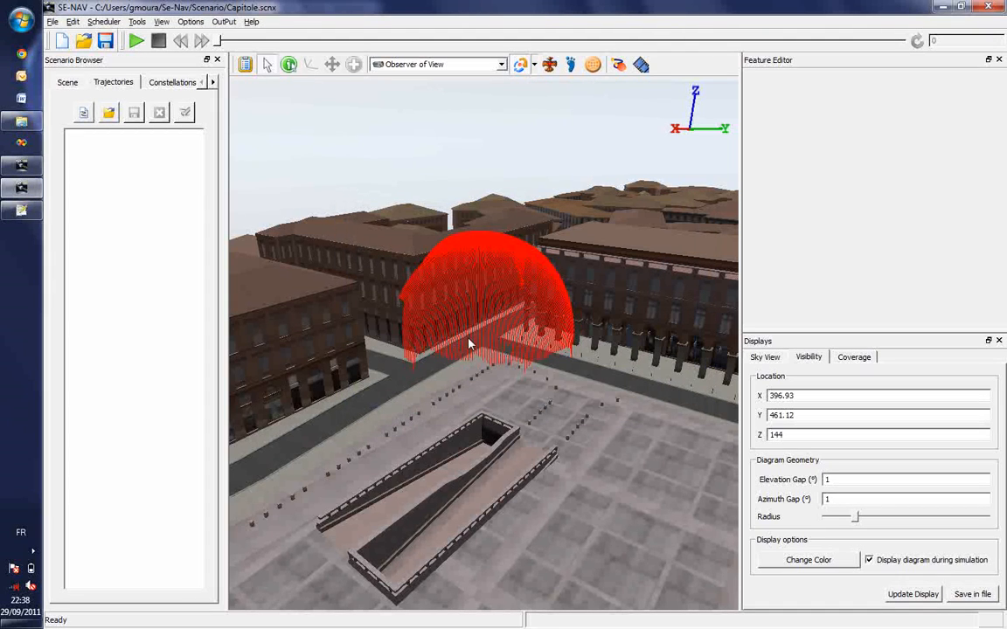
pyautogui.click(868, 559)
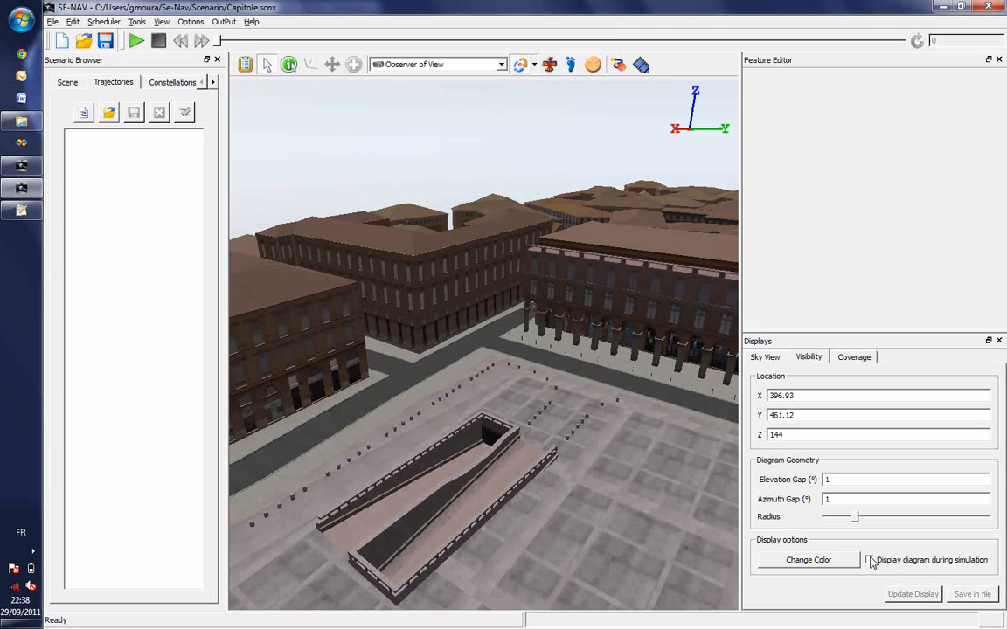
# Step: Load the Capitole_static.trjx trajectory from the Se-Nav Trajectory folder into the scenario
pyautogui.moveTo(403, 286); pyautogui.dragTo(665, 439)
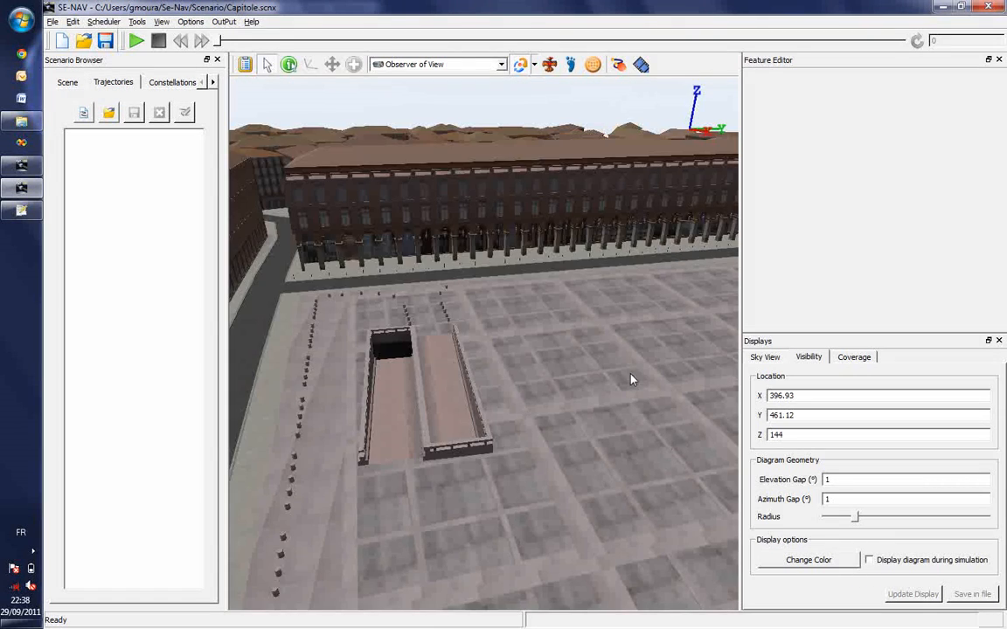
pyautogui.moveTo(630, 374)
pyautogui.mouseDown()
pyautogui.moveTo(638, 418)
pyautogui.moveTo(632, 385)
pyautogui.moveTo(568, 343)
pyautogui.moveTo(584, 348)
pyautogui.moveTo(551, 310)
pyautogui.moveTo(579, 315)
pyautogui.moveTo(633, 352)
pyautogui.mouseUp()
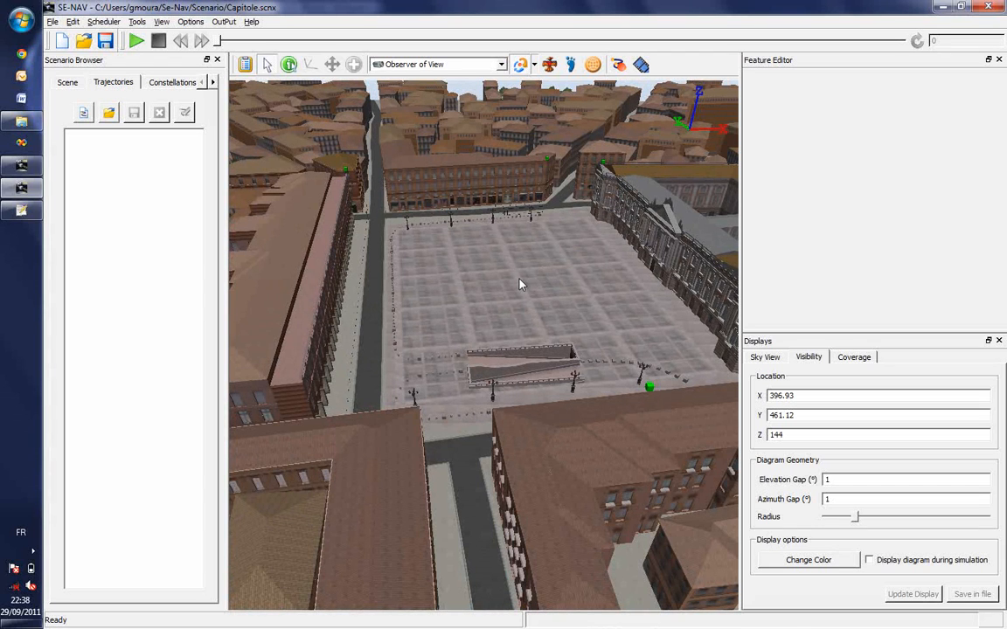
pyautogui.scroll(4, 521, 283)
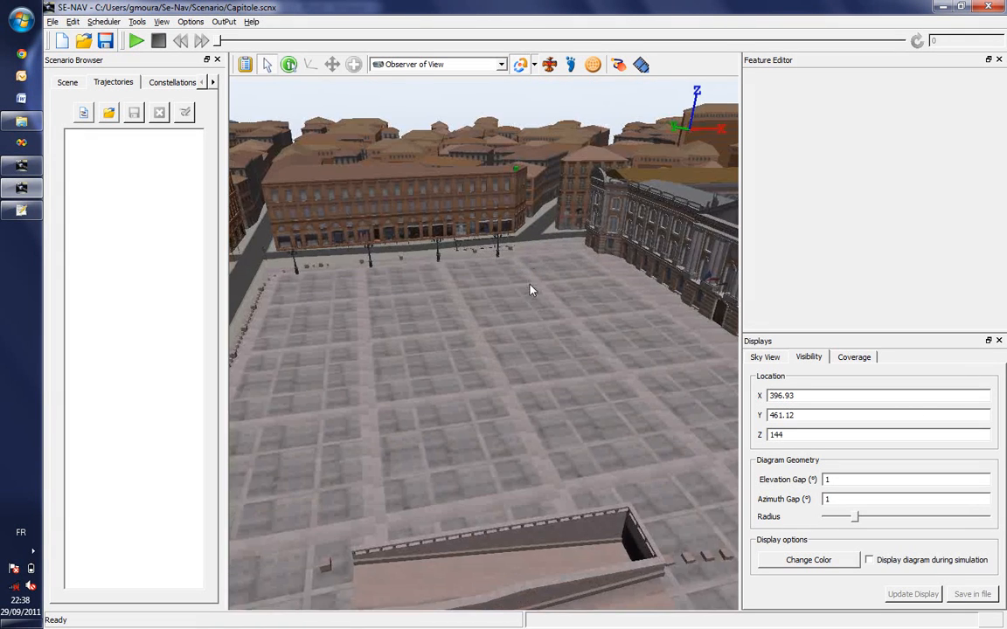
pyautogui.scroll(-2, 529, 290)
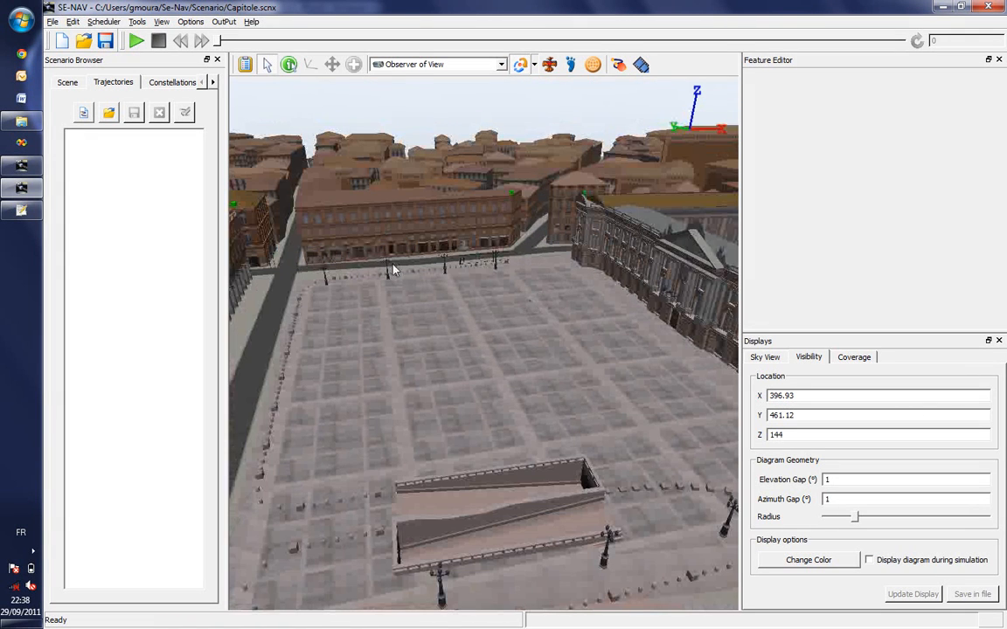
pyautogui.click(109, 114)
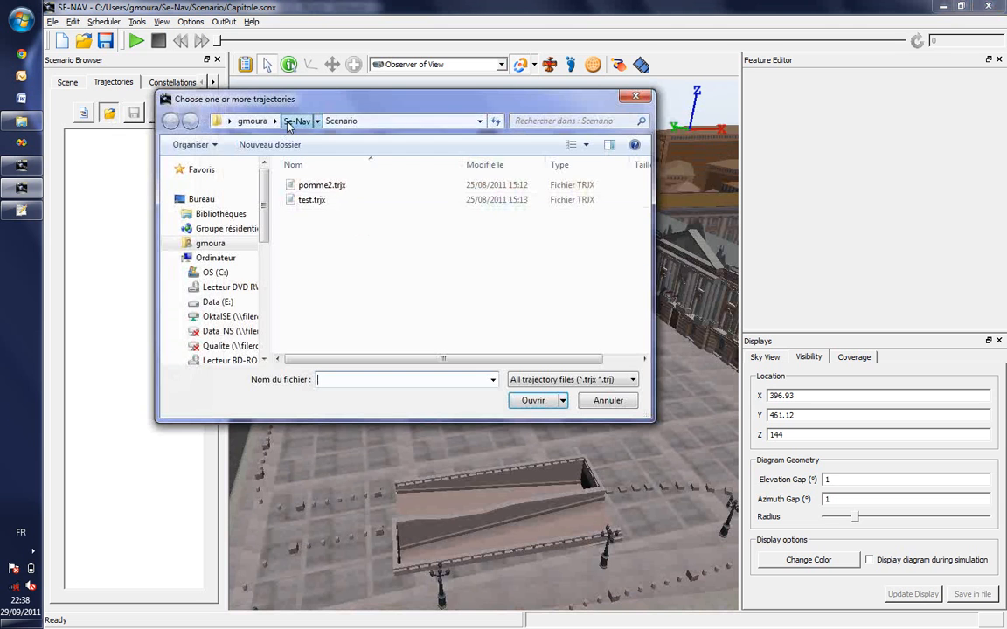
pyautogui.click(288, 122)
pyautogui.doubleClick(316, 298)
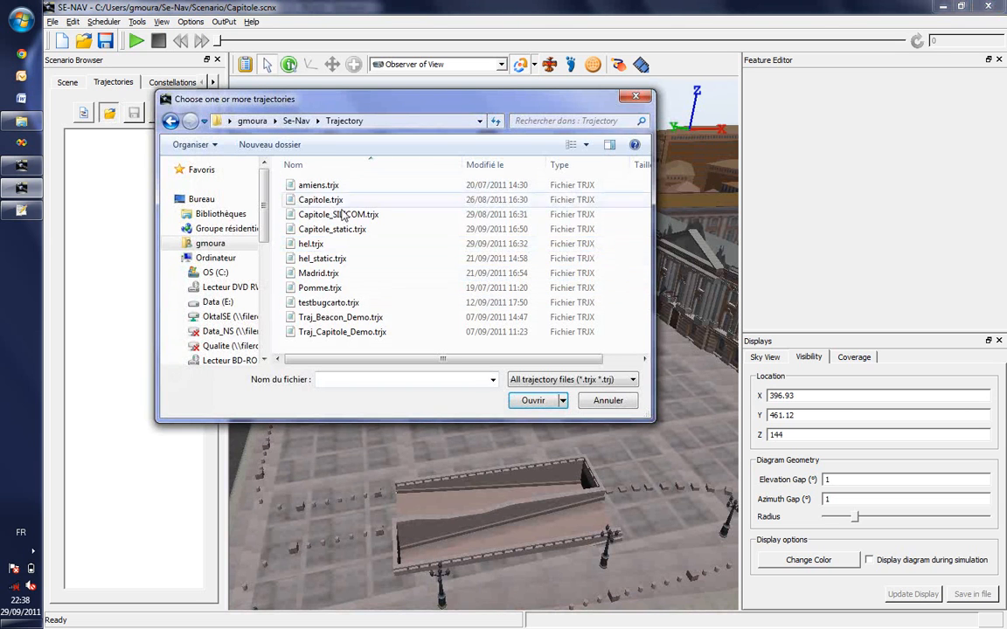
pyautogui.doubleClick(333, 229)
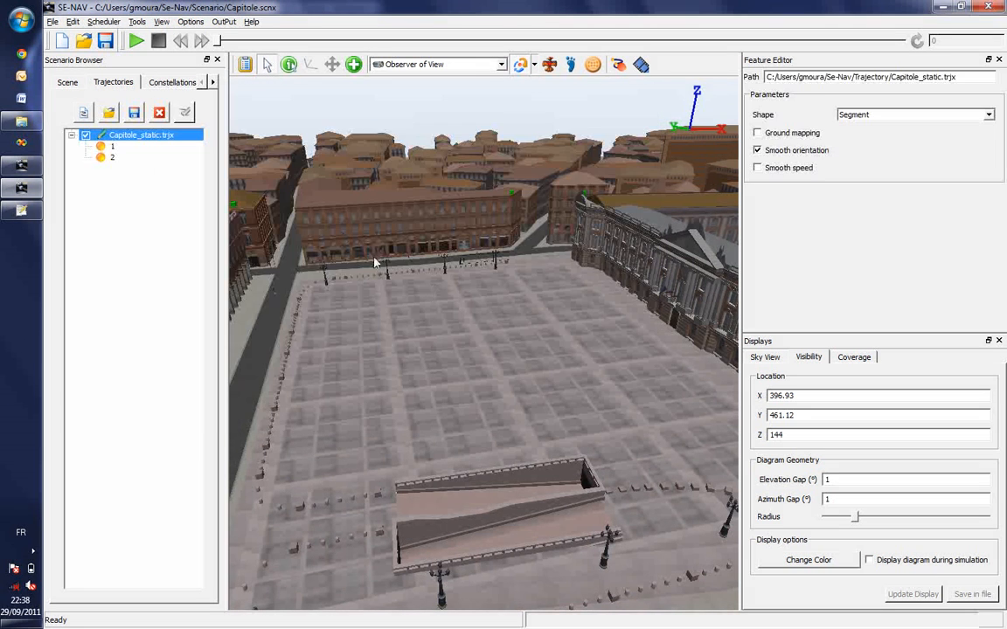
# Step: Inspect the trajectory's marker in the street and compare the position settings of its points 1 and 2
pyautogui.doubleClick(274, 297)
pyautogui.scroll(5, 466, 194)
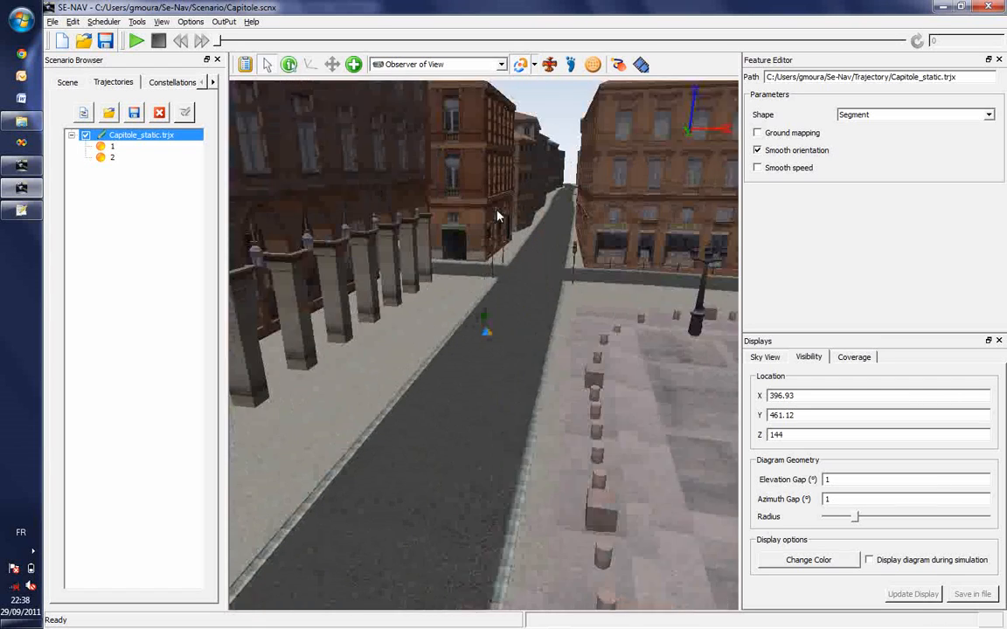
pyautogui.scroll(2, 497, 216)
pyautogui.scroll(2, 492, 393)
pyautogui.doubleClick(489, 335)
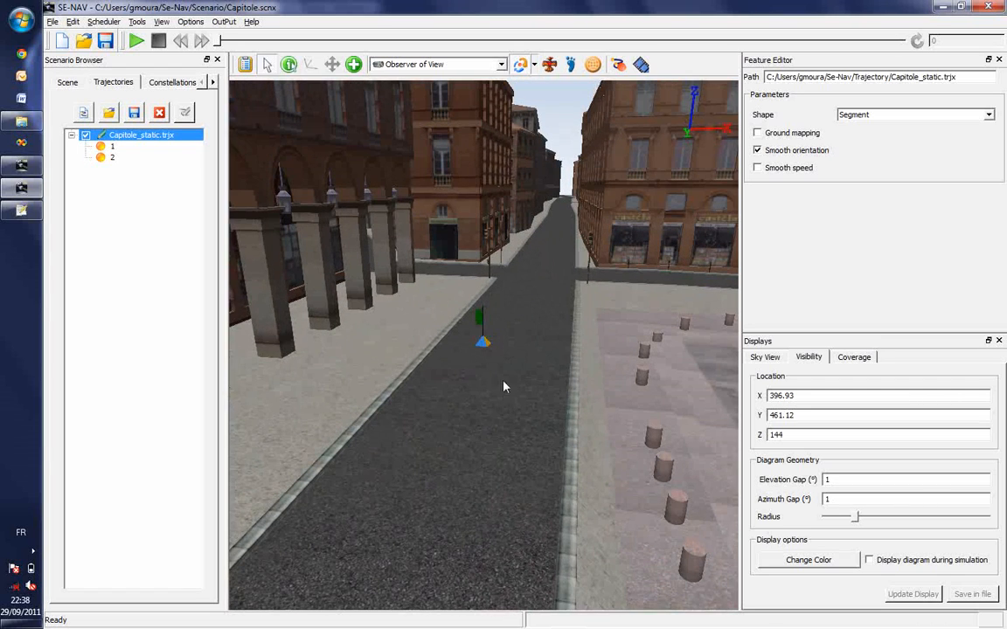
pyautogui.click(102, 147)
pyautogui.click(113, 158)
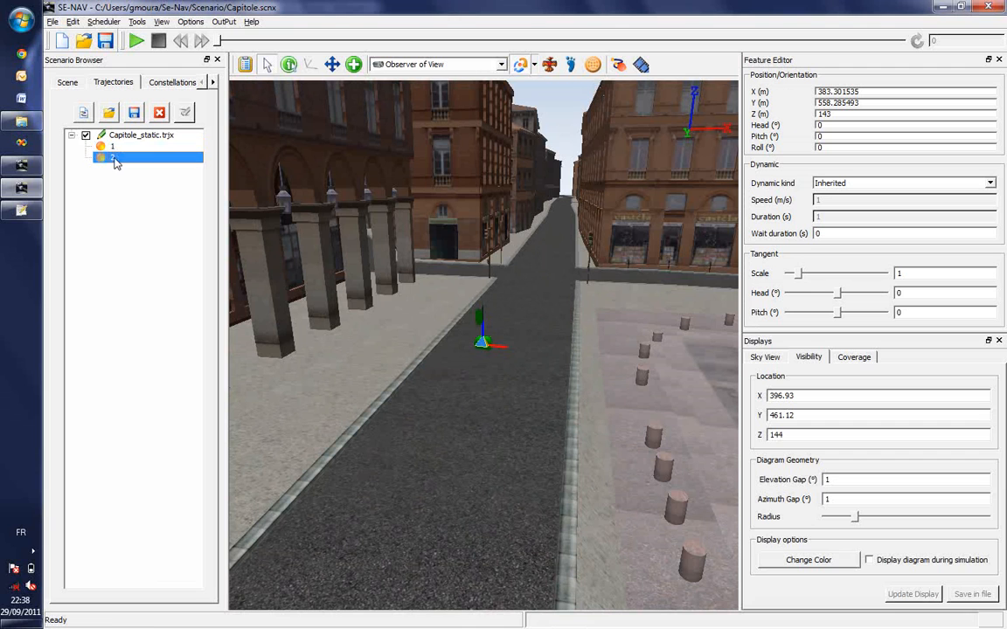
pyautogui.click(113, 148)
pyautogui.click(113, 158)
pyautogui.click(113, 149)
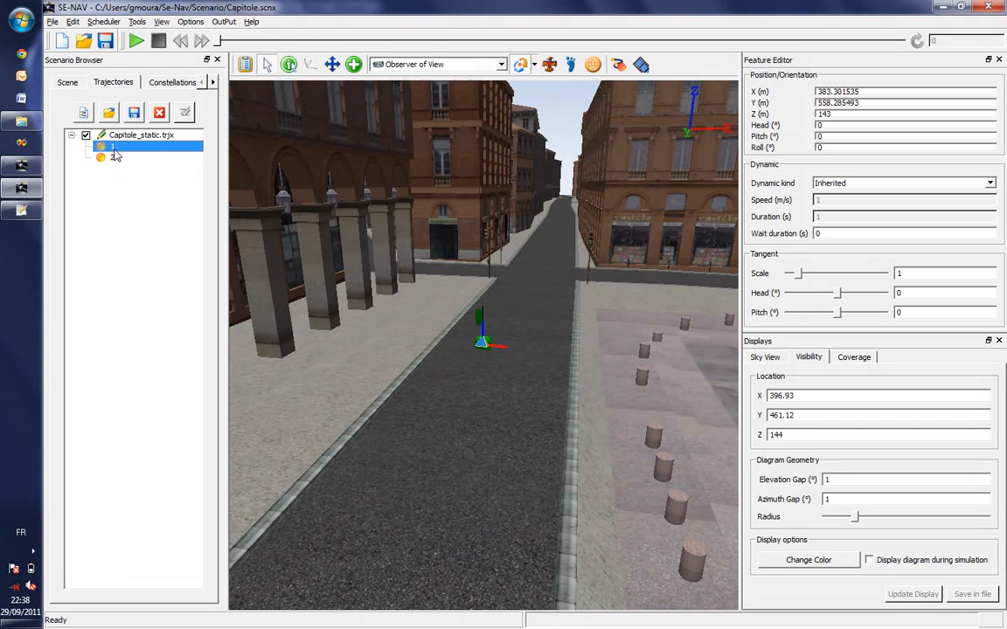
pyautogui.click(117, 159)
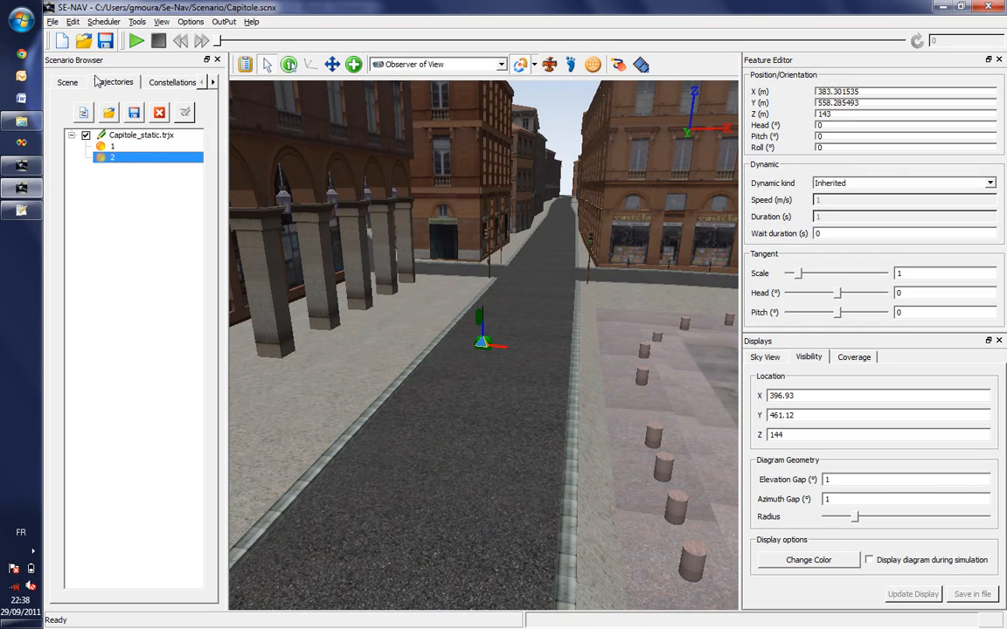
# Step: Set the scenario's simulation mode to Static and review its general date and duration settings
pyautogui.click(68, 82)
pyautogui.click(103, 103)
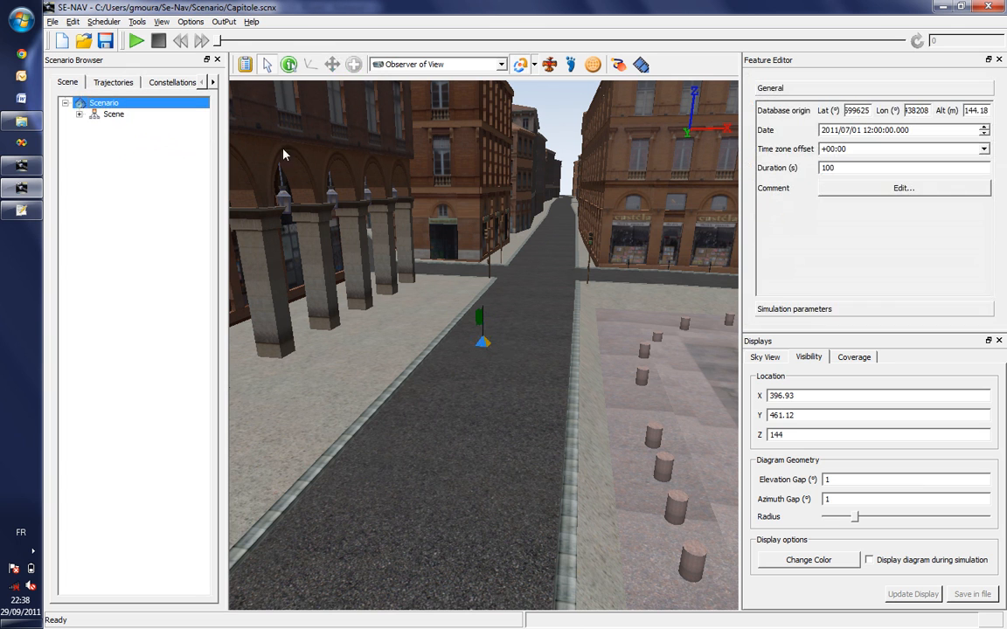
pyautogui.click(805, 313)
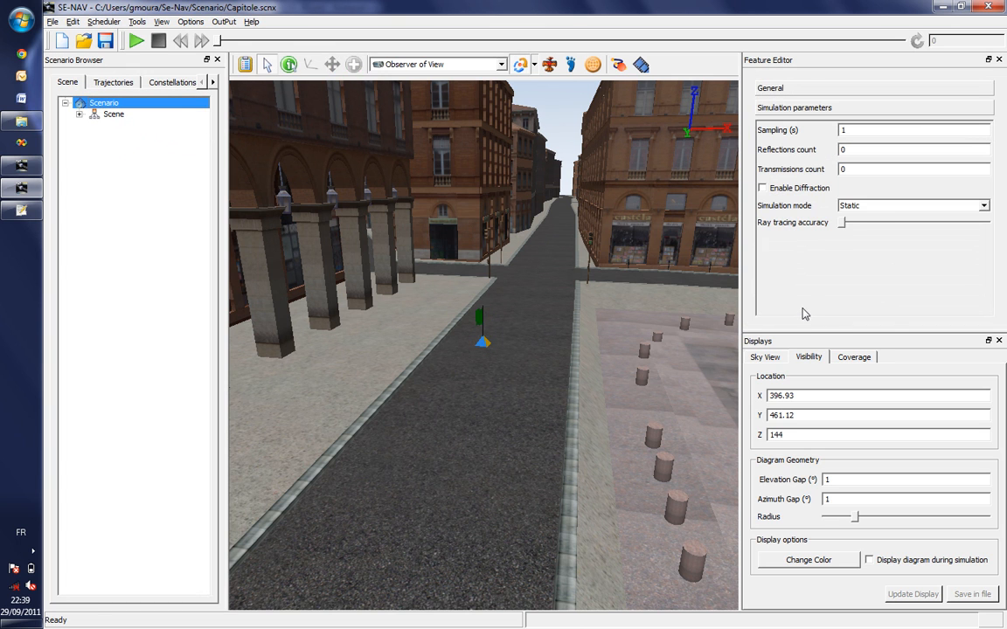
pyautogui.click(803, 210)
pyautogui.click(863, 234)
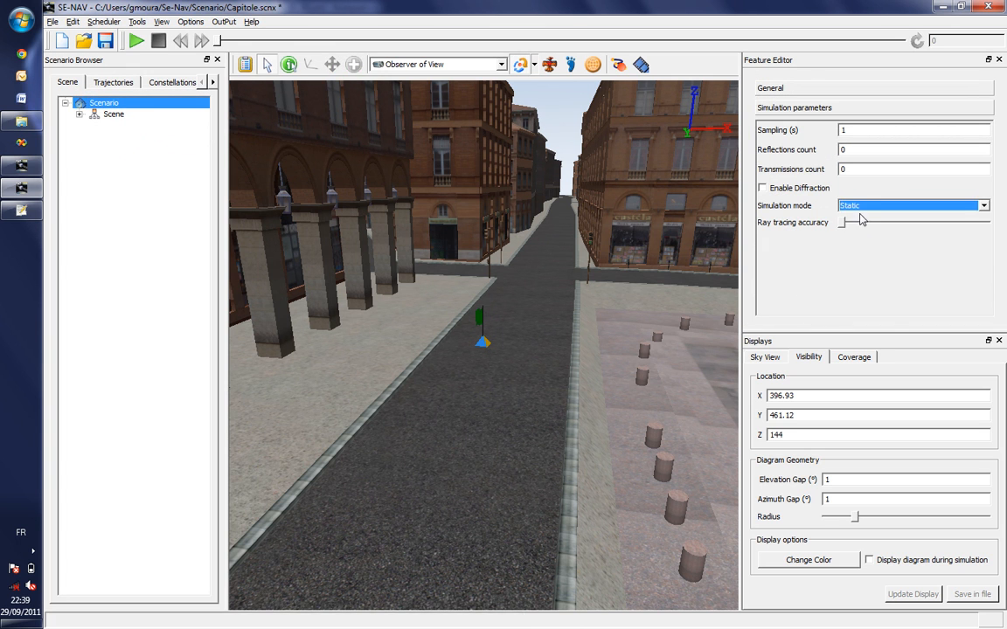
pyautogui.click(821, 91)
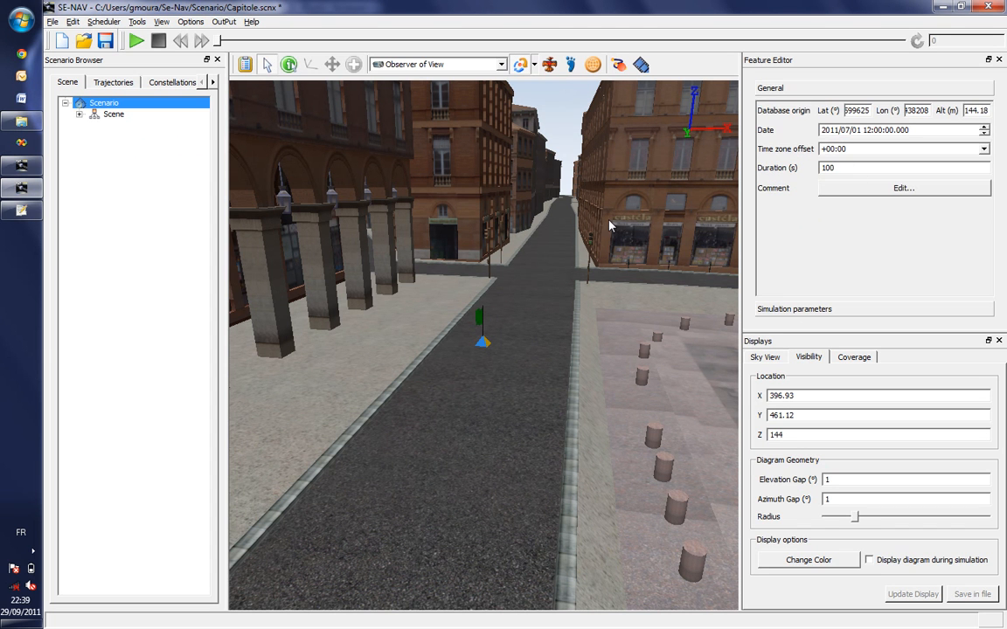
# Step: Set the scenario's reflections count to 2 and transmissions count to 2, and enable diffraction
pyautogui.scroll(-5, 544, 262)
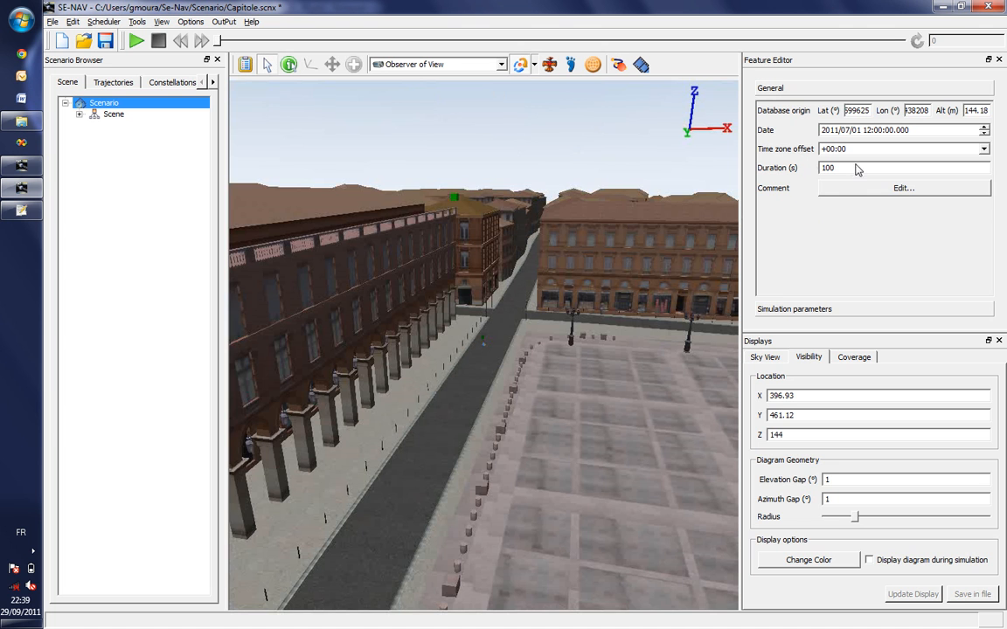
pyautogui.moveTo(522, 284); pyautogui.dragTo(429, 231)
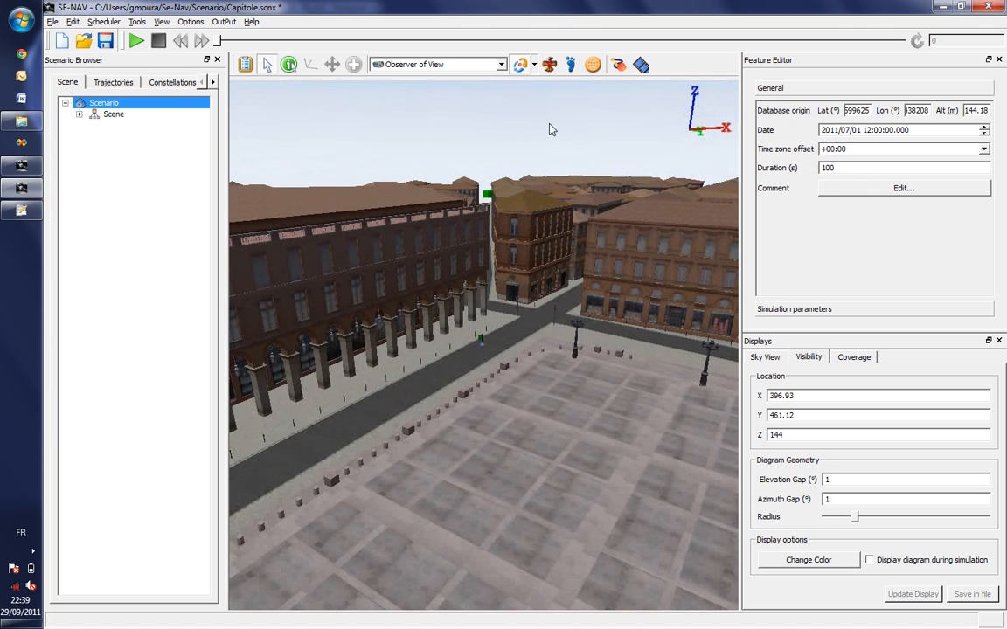
pyautogui.click(800, 309)
pyautogui.doubleClick(844, 149)
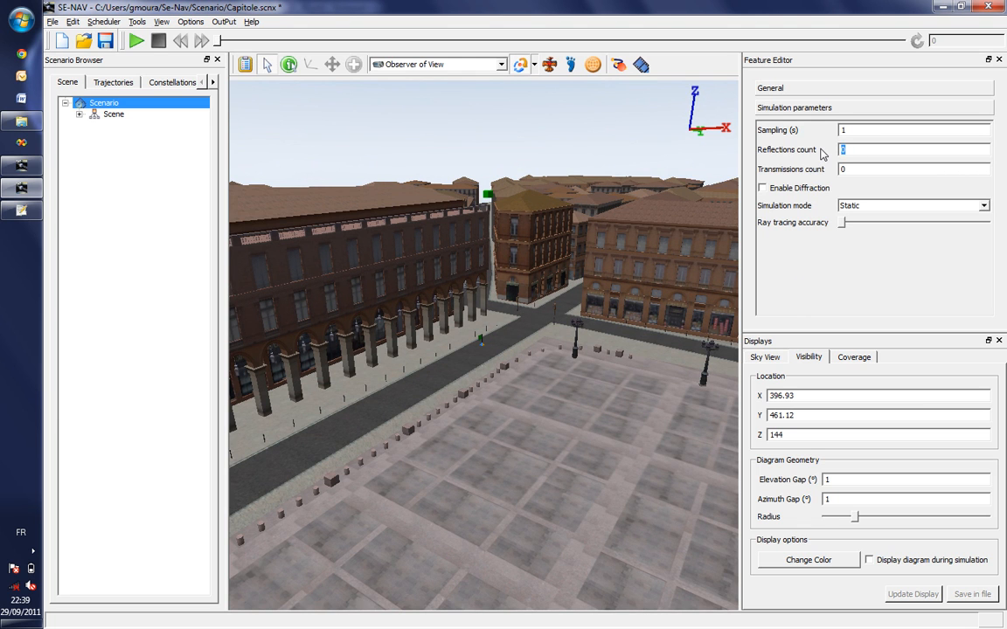
pyautogui.write('2')
pyautogui.press('Tab')
pyautogui.write('2')
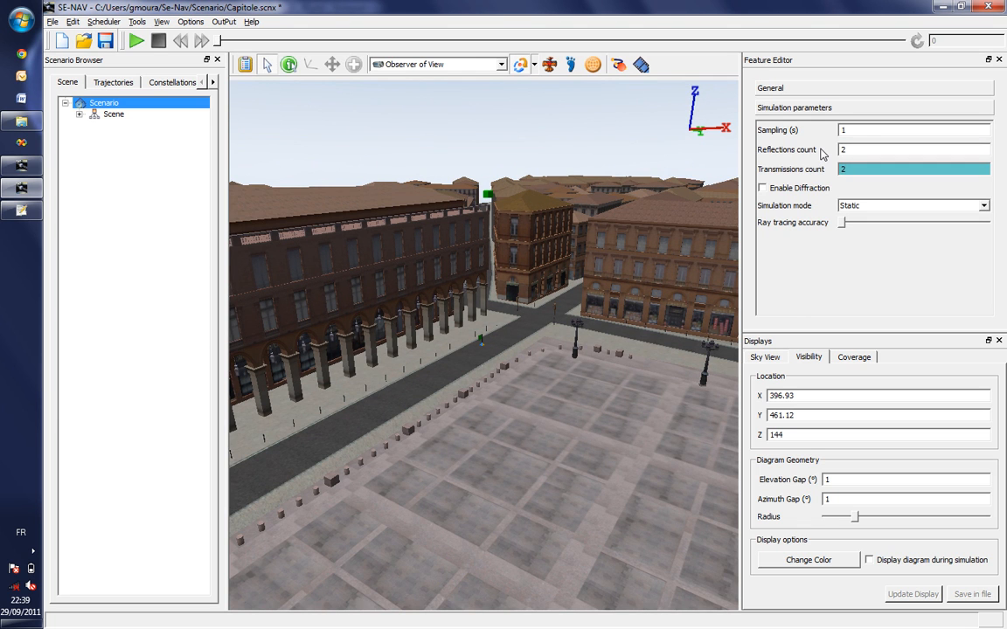
pyautogui.click(767, 189)
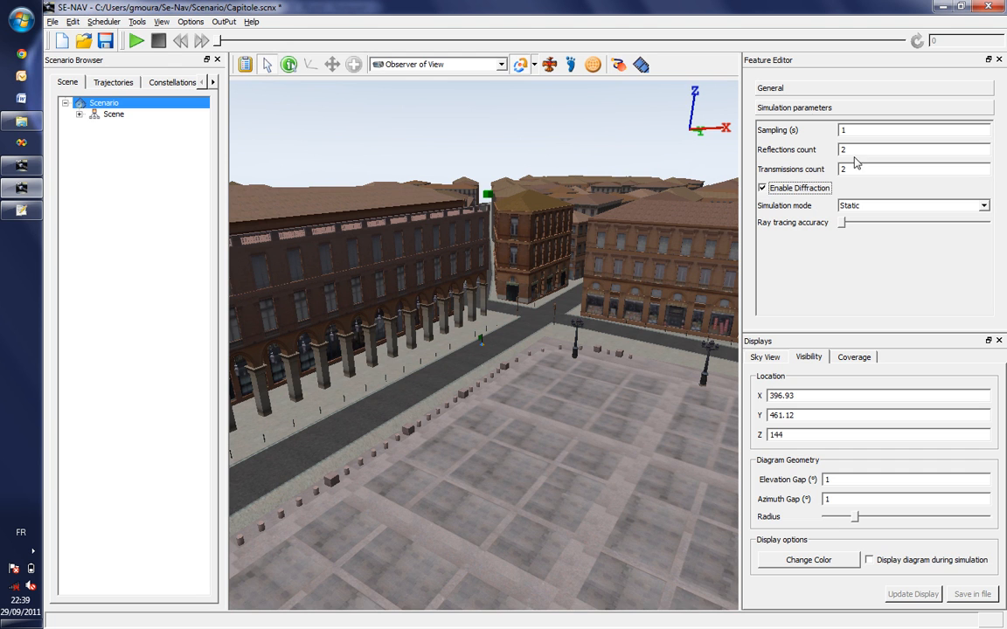
pyautogui.click(852, 152)
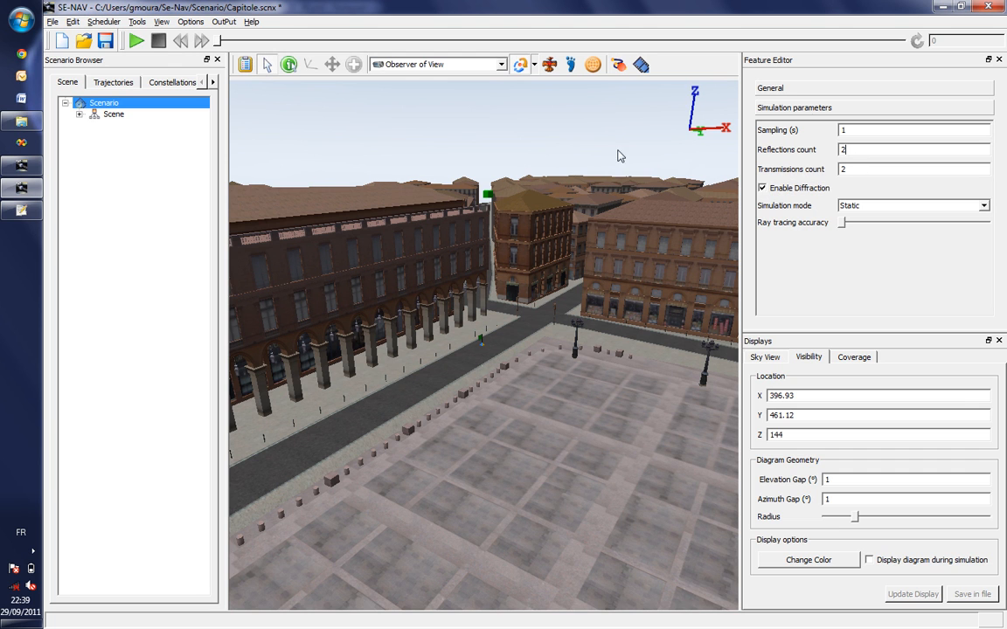
# Step: Run the static simulation to trace the rays, stop it partway, and view the beacon at the street corner
pyautogui.click(135, 41)
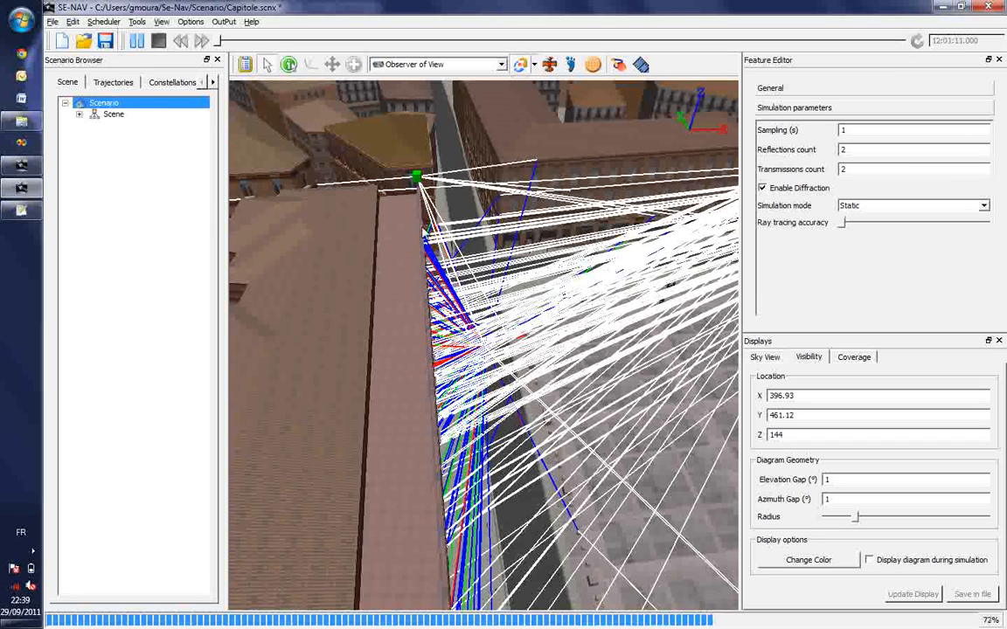
pyautogui.click(159, 43)
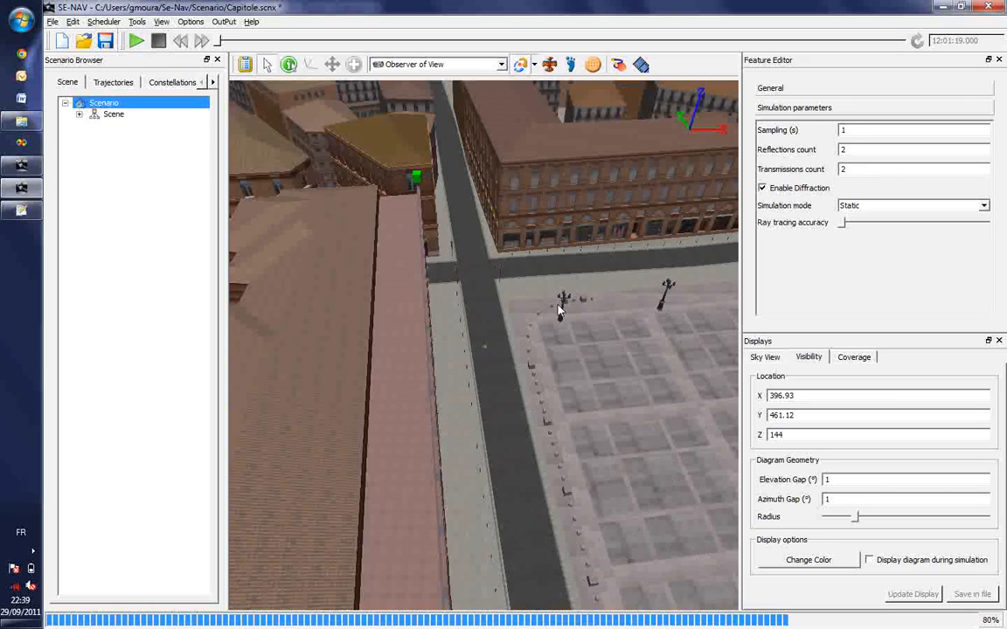
pyautogui.moveTo(560, 309); pyautogui.dragTo(540, 354)
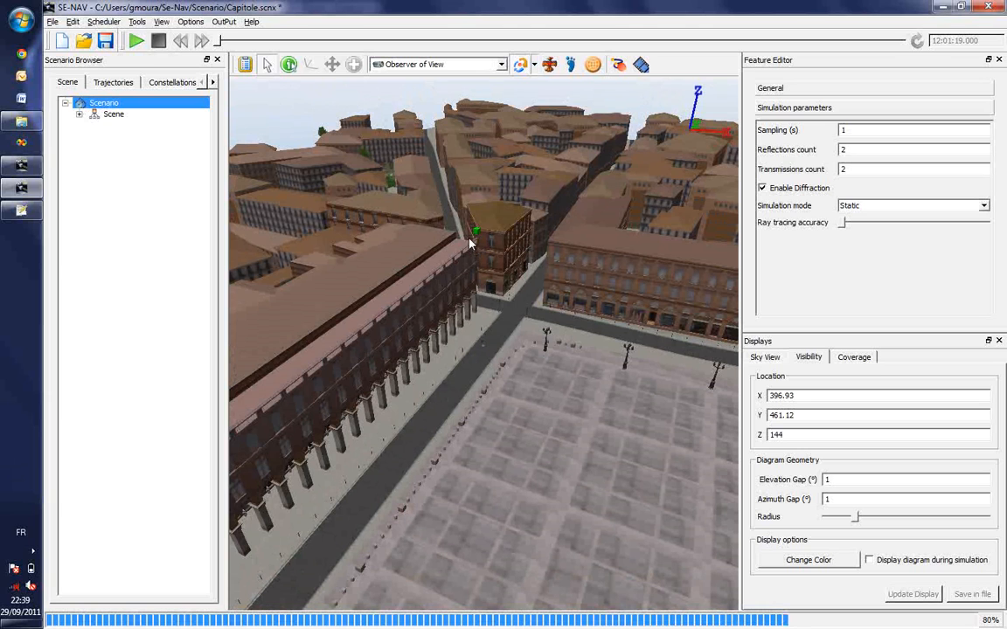
pyautogui.moveTo(499, 363); pyautogui.dragTo(515, 364)
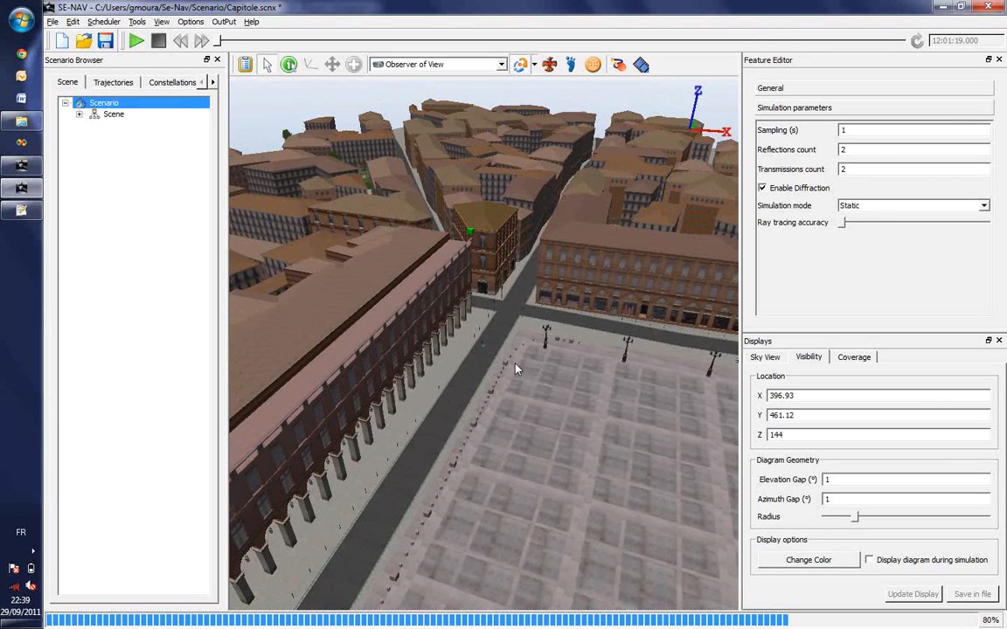
# Step: Open the selected Capitole.xbs beacon set for editing, with its dialog moved clear of the street corner
pyautogui.click(212, 83)
pyautogui.click(212, 83)
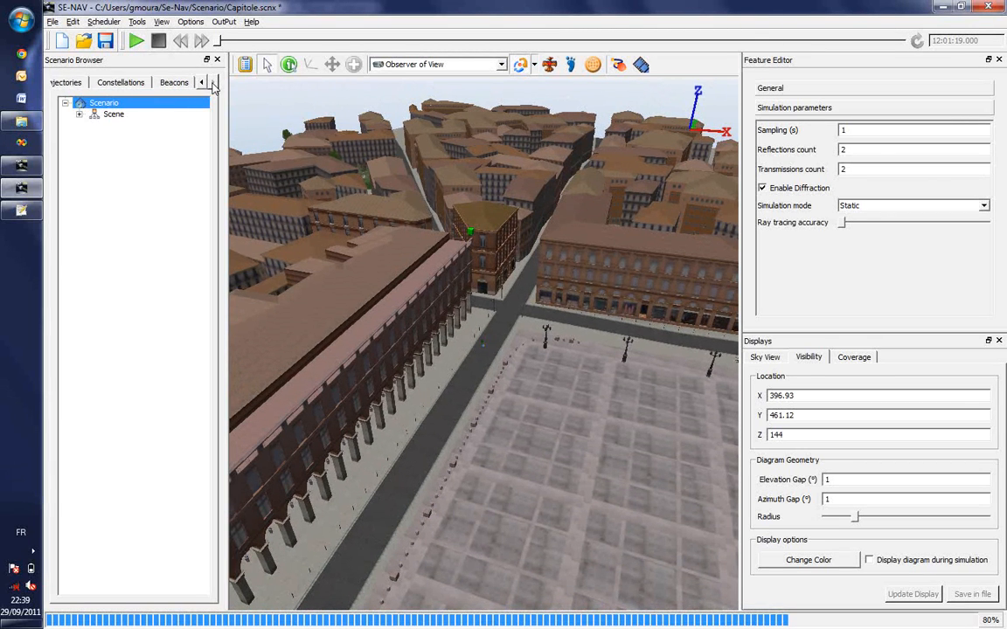
pyautogui.click(174, 81)
pyautogui.click(112, 133)
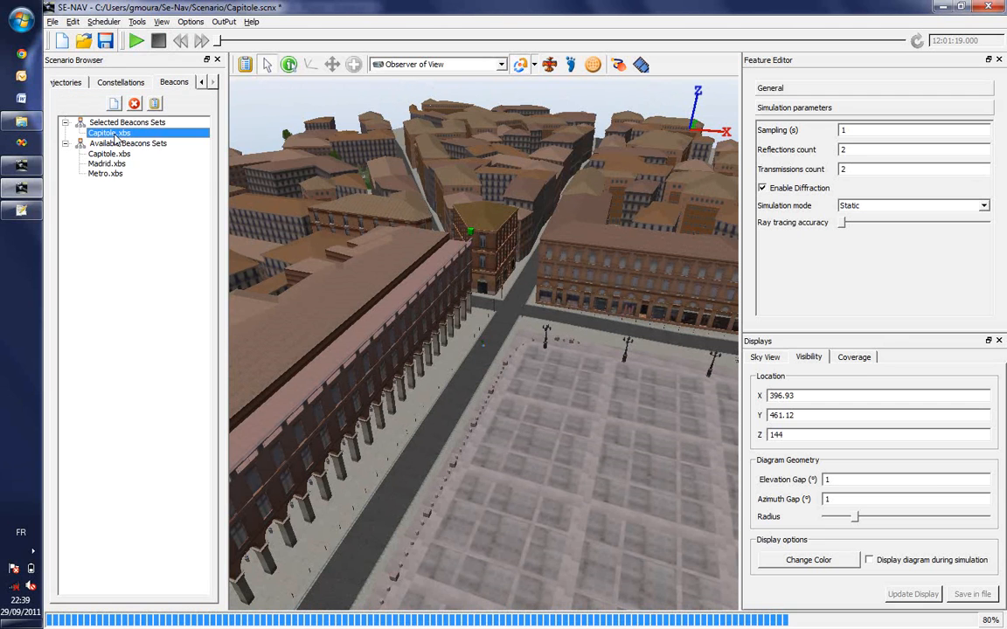
pyautogui.rightClick(114, 138)
pyautogui.click(166, 154)
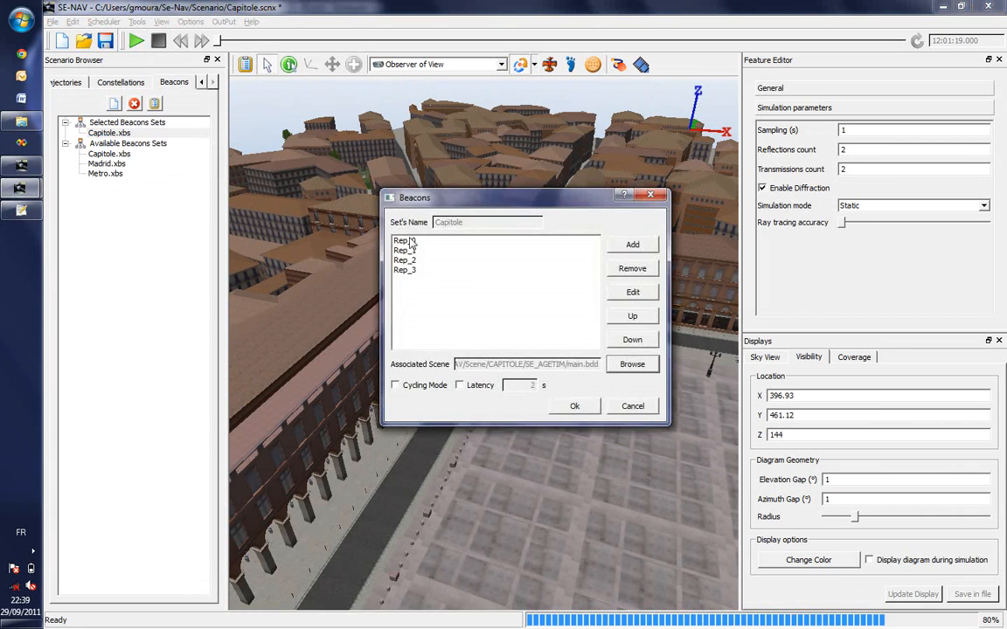
pyautogui.moveTo(454, 208); pyautogui.dragTo(219, 175)
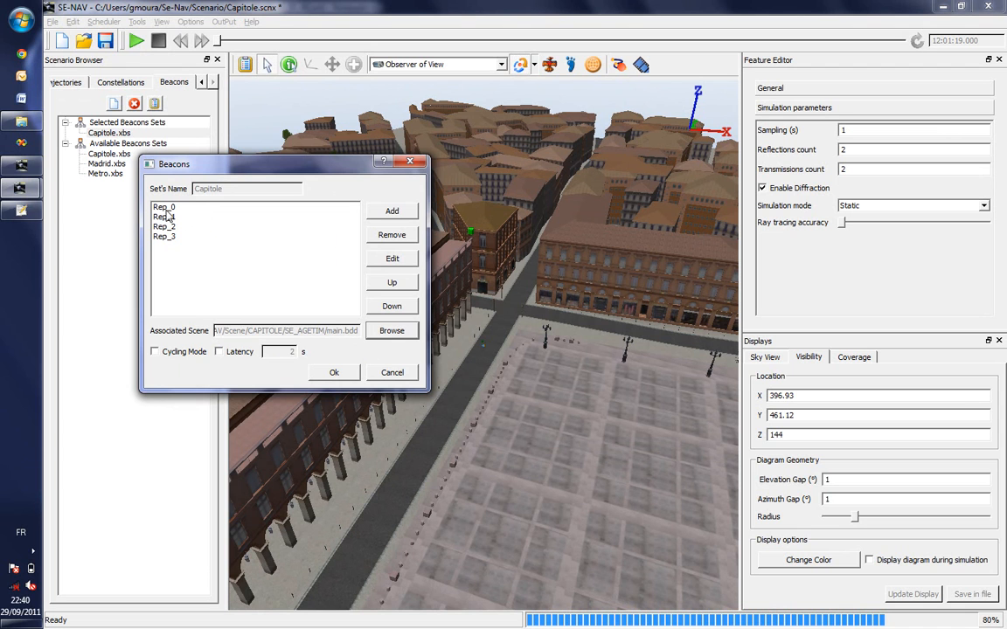
# Step: Check the emission times of beacons Rep_0 and Rep_1 in the Capitole beacon set
pyautogui.click(398, 257)
pyautogui.moveTo(404, 310); pyautogui.dragTo(594, 312)
pyautogui.click(497, 299)
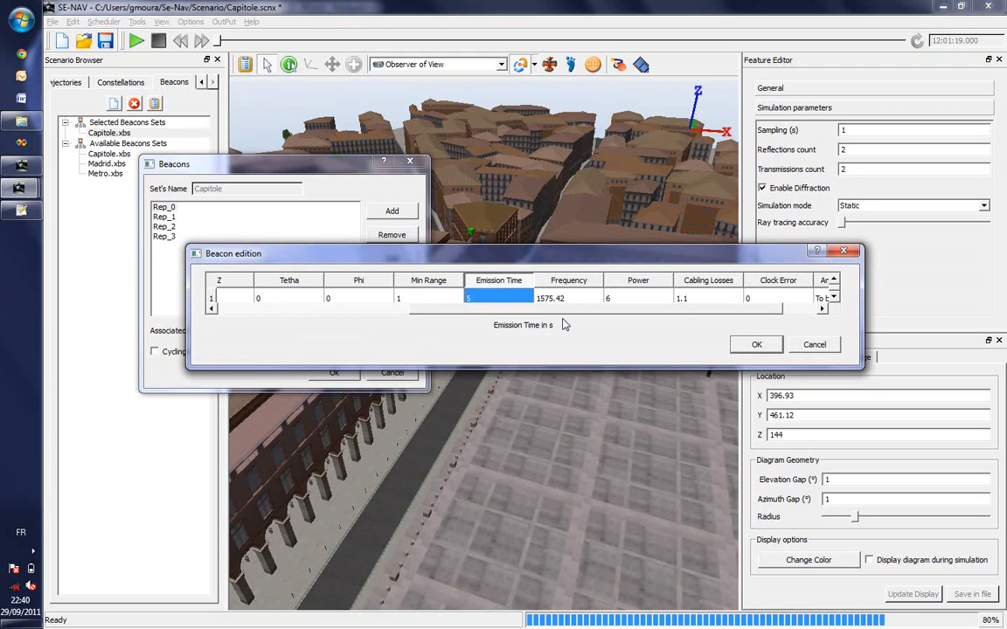
pyautogui.click(848, 251)
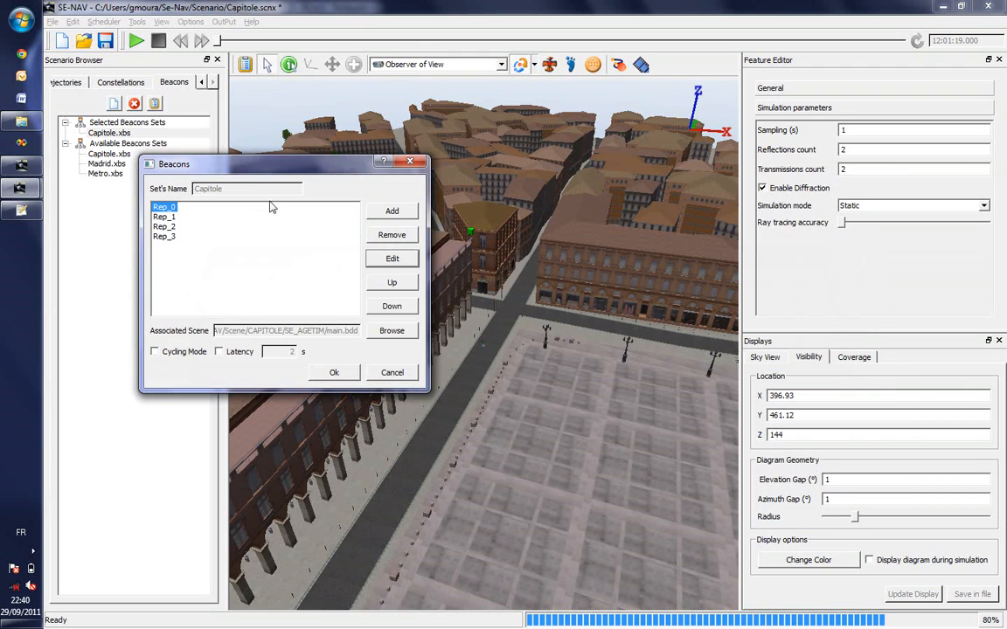
pyautogui.click(236, 217)
pyautogui.click(391, 259)
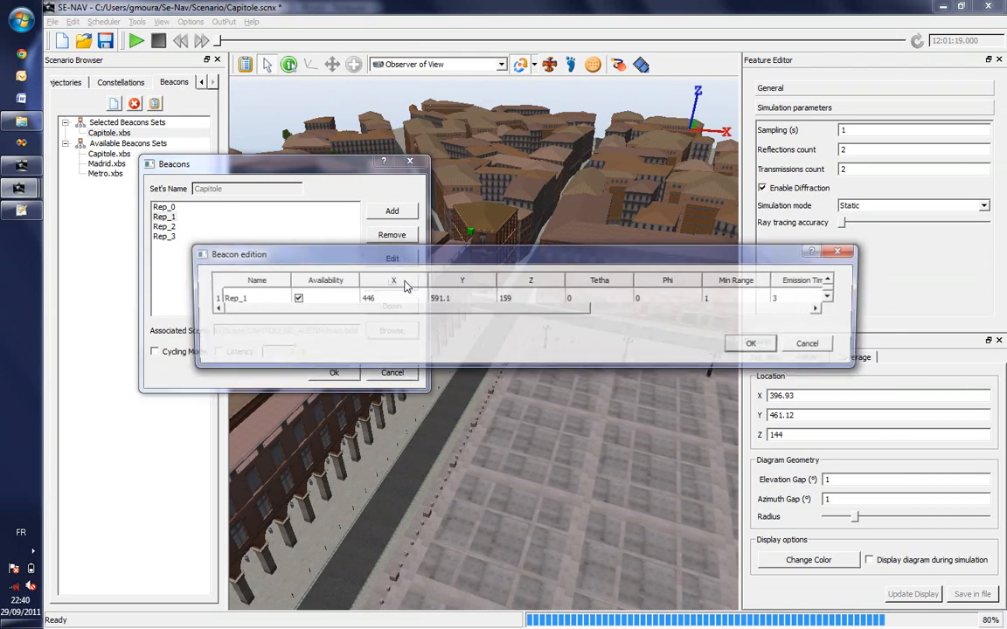
pyautogui.moveTo(535, 311); pyautogui.dragTo(637, 312)
pyautogui.click(641, 298)
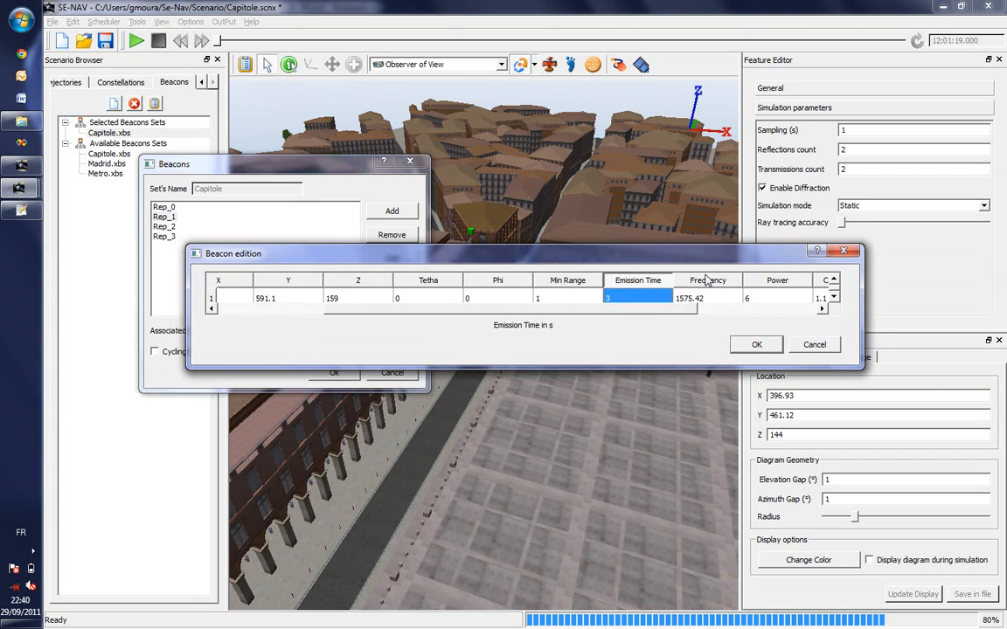
pyautogui.click(843, 251)
# Step: Check the emission times of beacons Rep_2 and Rep_3 in the Capitole beacon set
pyautogui.click(164, 227)
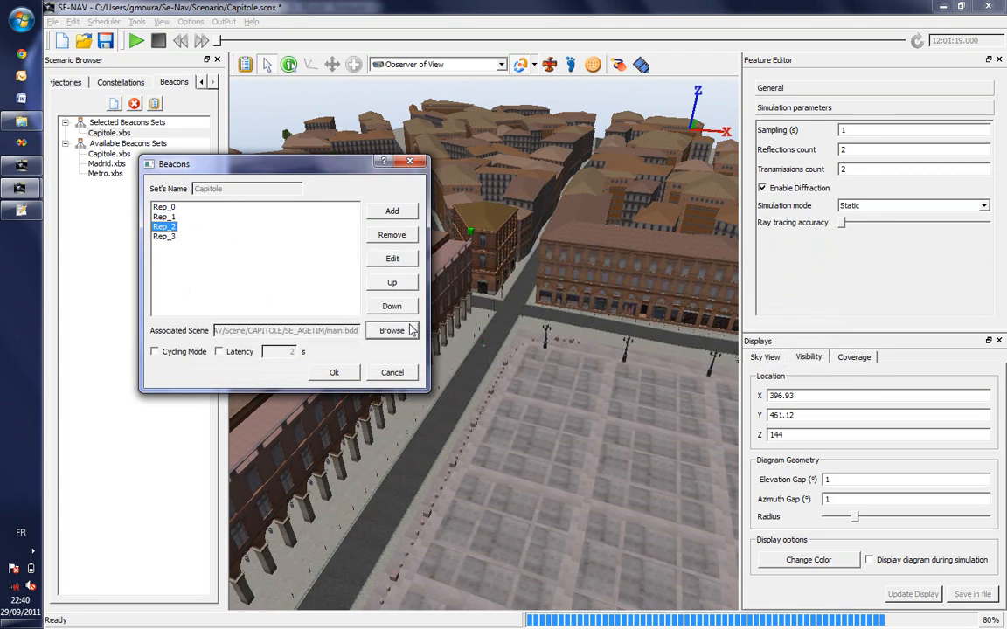
pyautogui.click(371, 258)
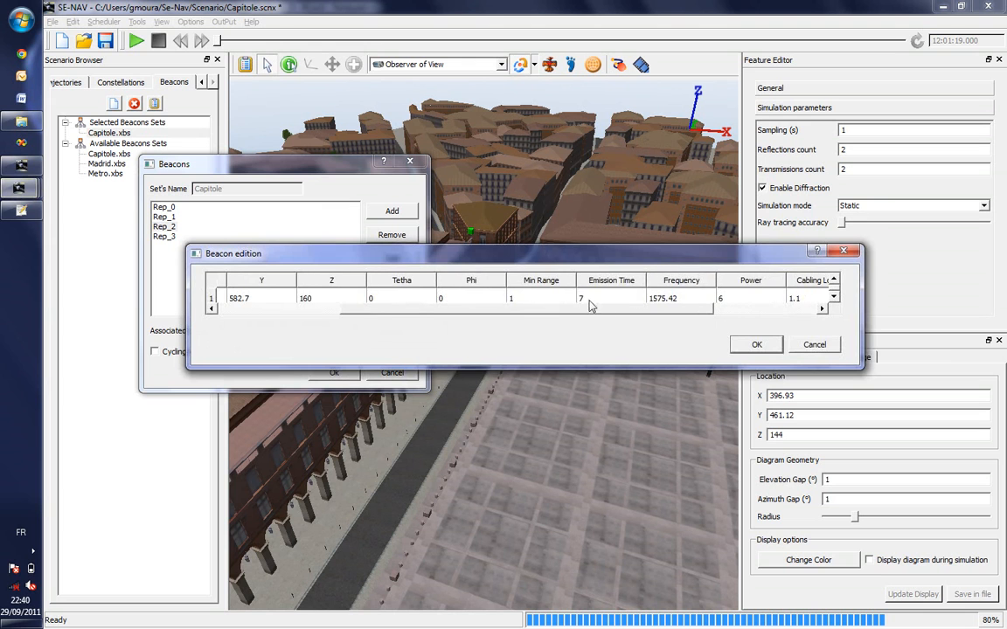
pyautogui.click(590, 300)
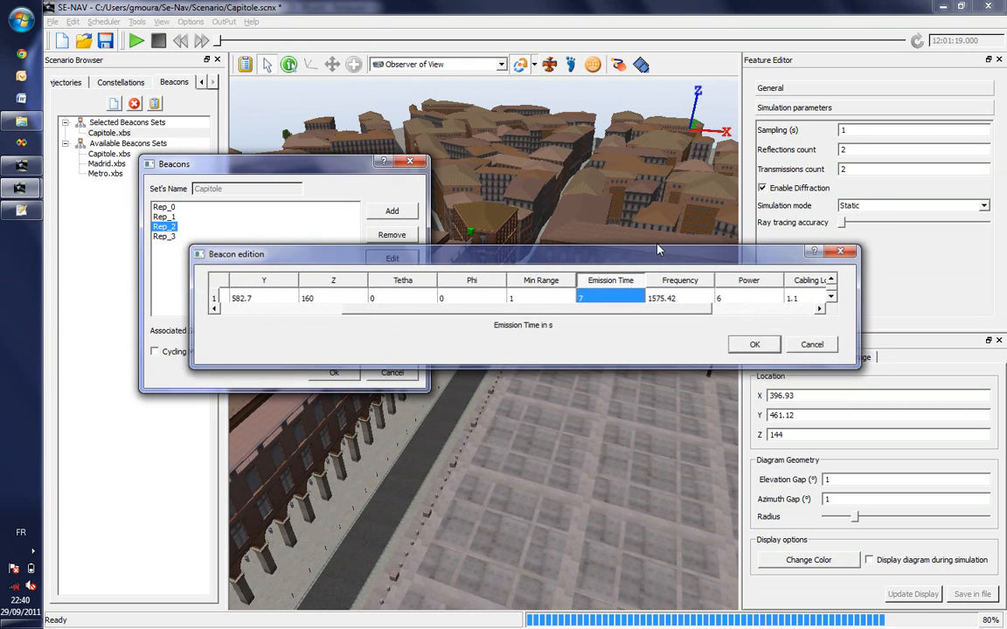
pyautogui.click(169, 237)
pyautogui.click(386, 264)
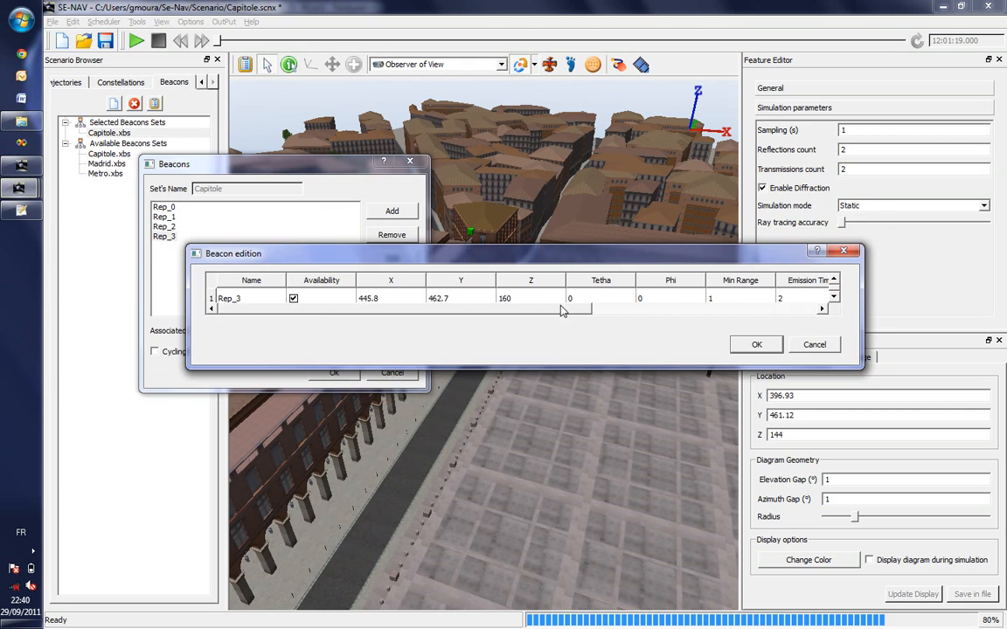
pyautogui.moveTo(562, 310); pyautogui.dragTo(787, 310)
pyautogui.click(757, 344)
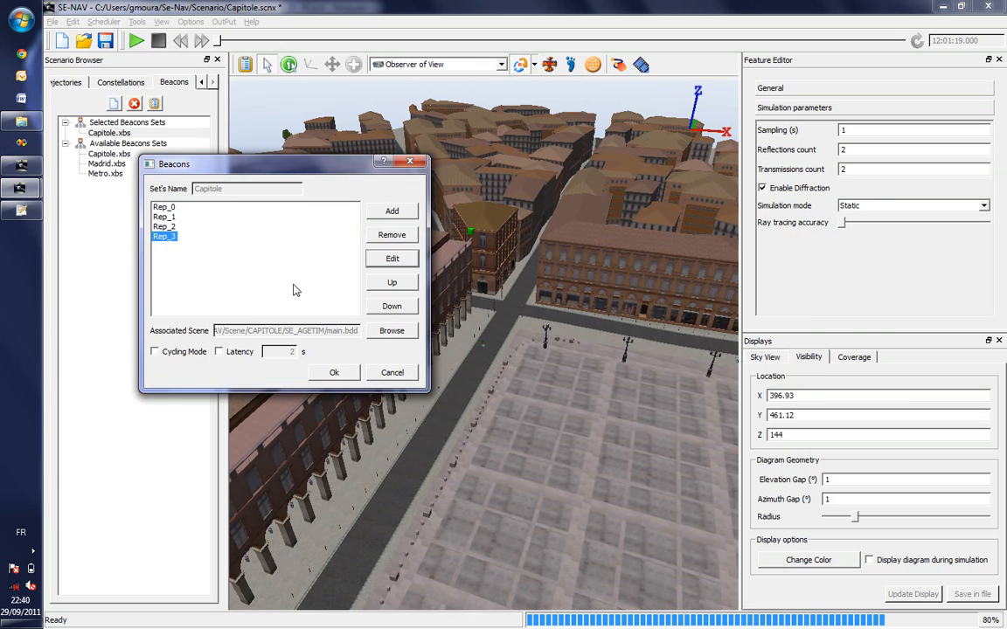
# Step: Enable cycling mode and a latency of 2 s for the Capitole beacon set and accept the settings
pyautogui.click(155, 352)
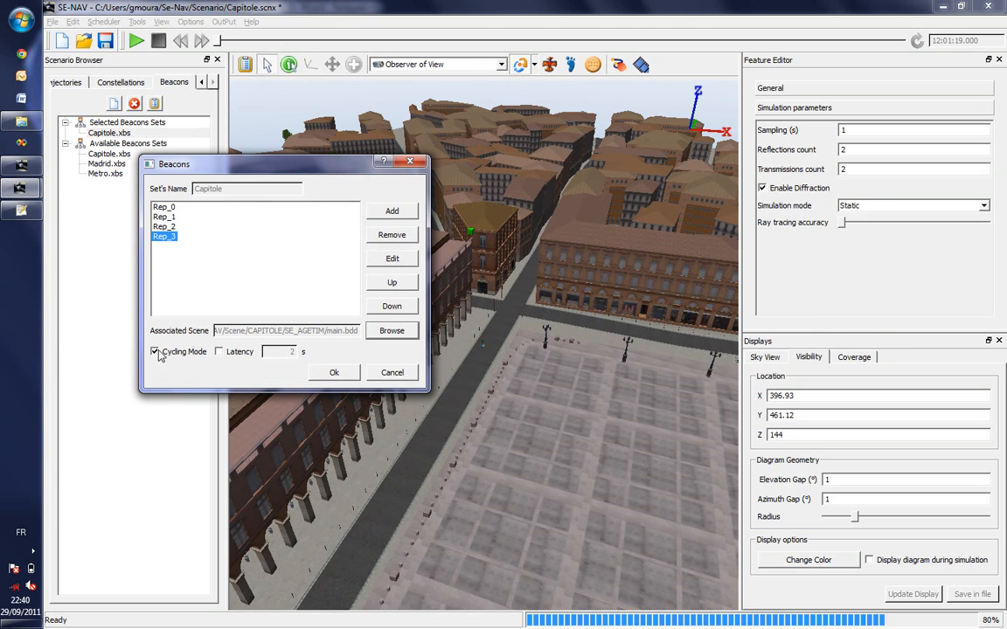
pyautogui.click(219, 351)
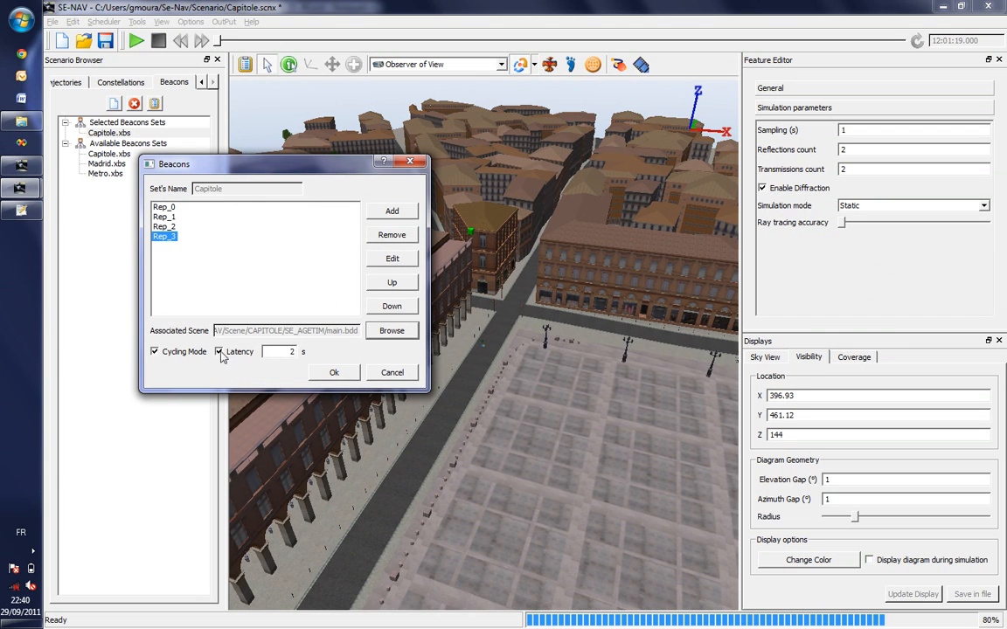
pyautogui.doubleClick(284, 352)
pyautogui.click(334, 372)
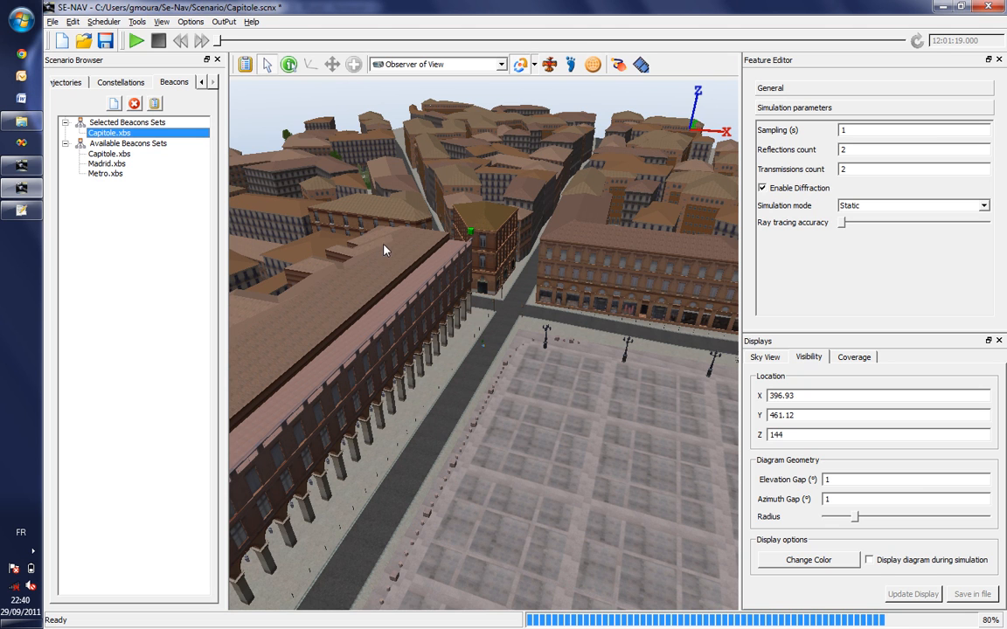
# Step: Run the static simulation with the cycling beacons to completion and switch the simulation mode to Replay
pyautogui.click(132, 43)
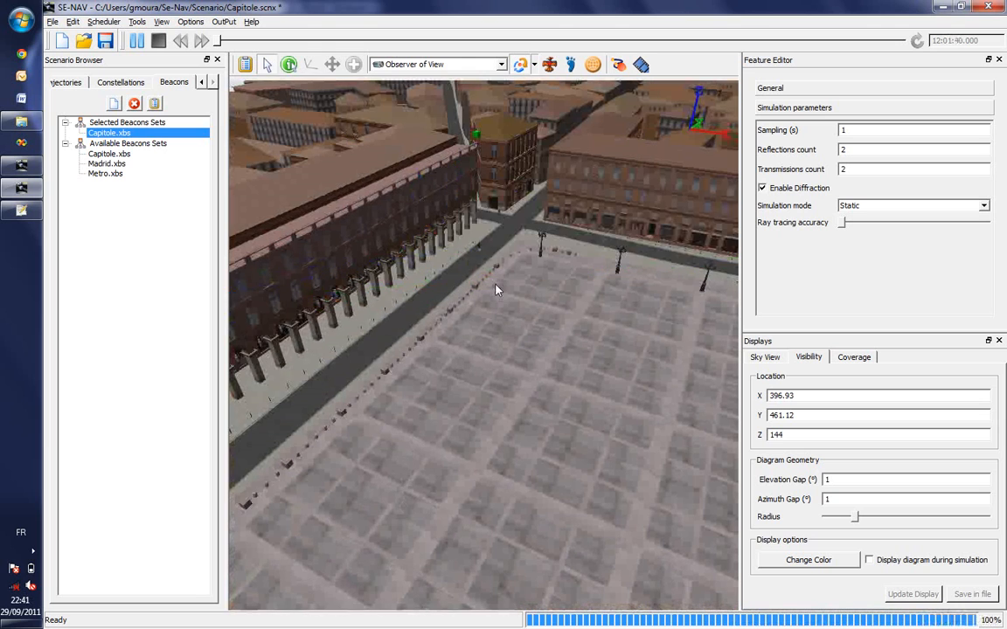
pyautogui.click(888, 206)
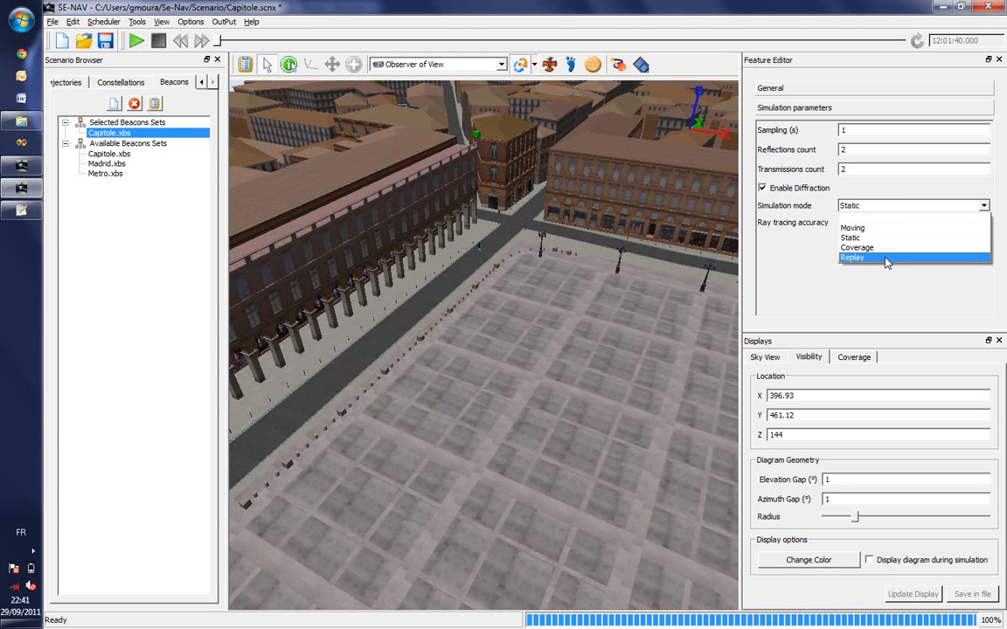
pyautogui.click(885, 259)
pyautogui.click(573, 330)
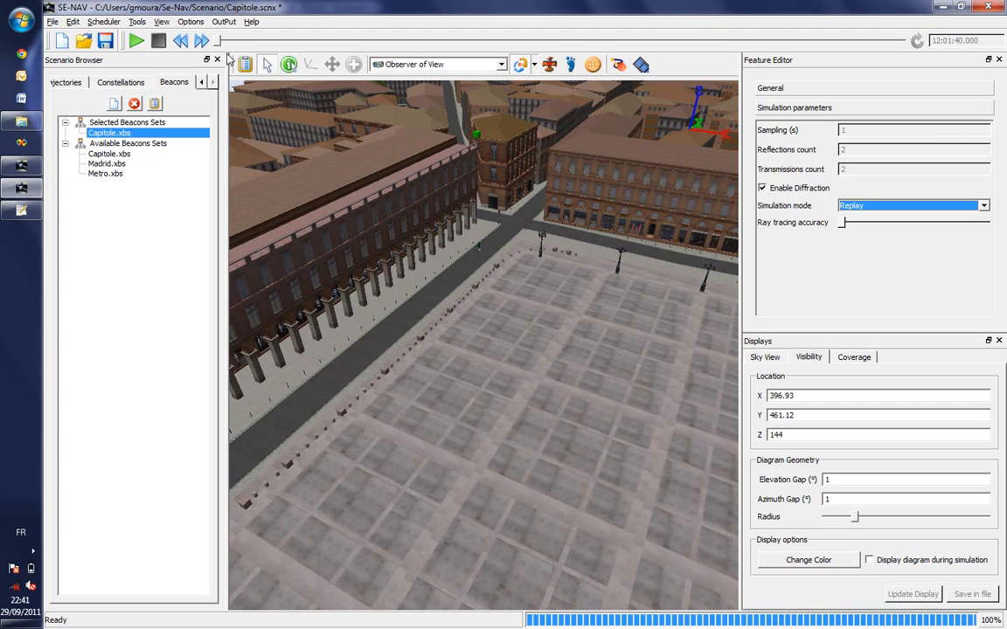
# Step: Advance the replay frame by frame from 12:00:00 to 12:00:17 and examine the rays received from each beacon
pyautogui.moveTo(225, 49)
pyautogui.mouseDown()
pyautogui.moveTo(236, 49)
pyautogui.moveTo(207, 45)
pyautogui.mouseUp()
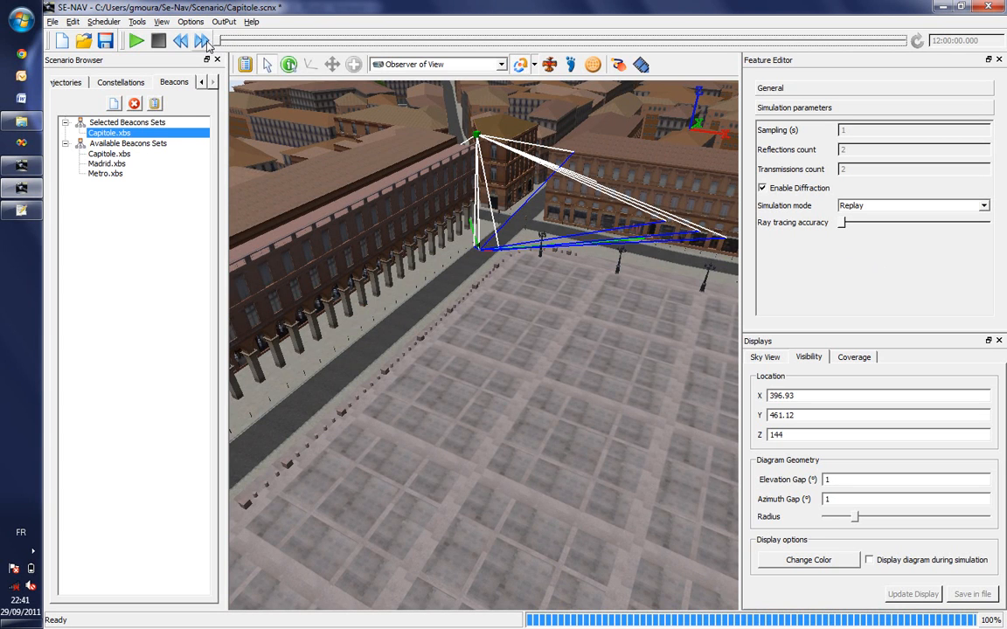
pyautogui.click(202, 41)
pyautogui.click(201, 41)
pyautogui.click(203, 42)
pyautogui.click(203, 41)
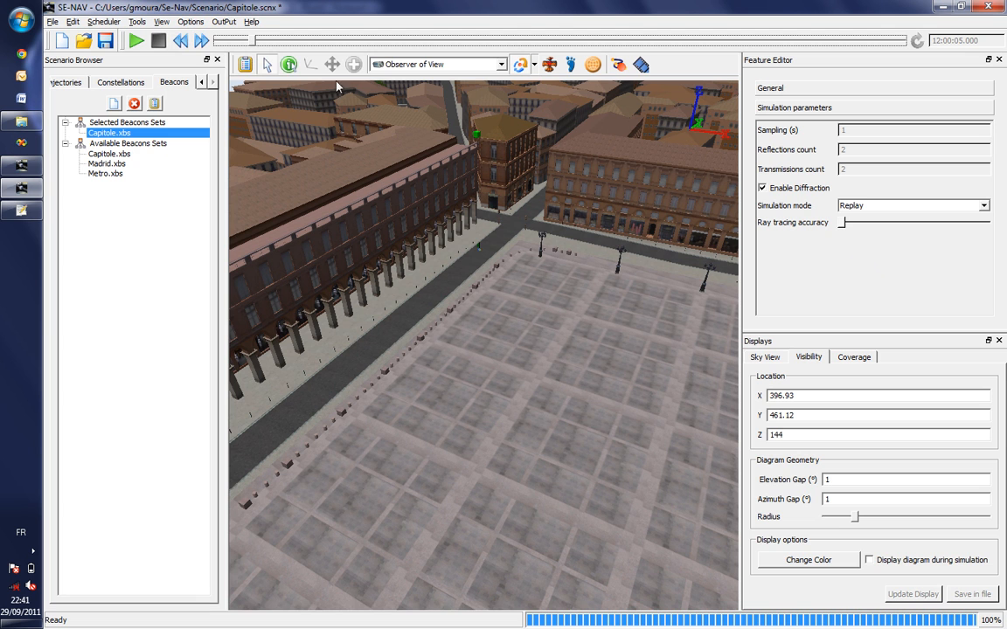
pyautogui.click(202, 41)
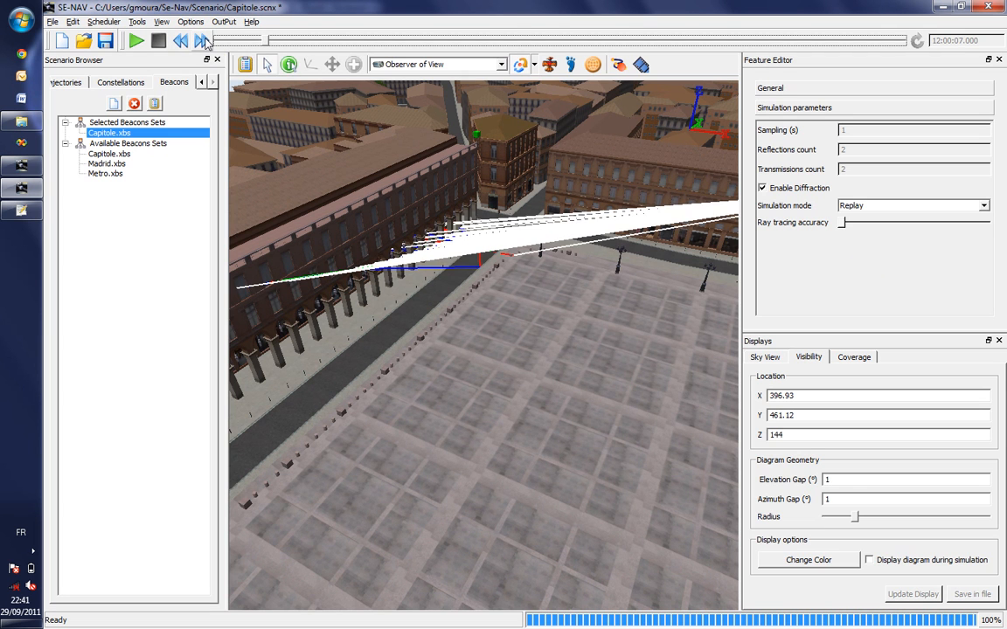
pyautogui.click(204, 41)
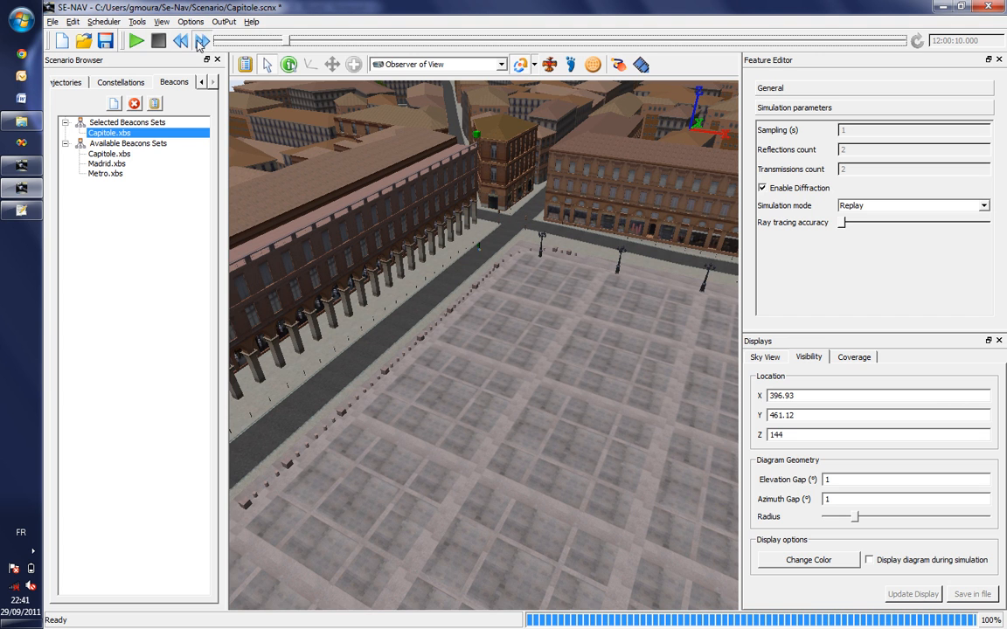
pyautogui.click(201, 44)
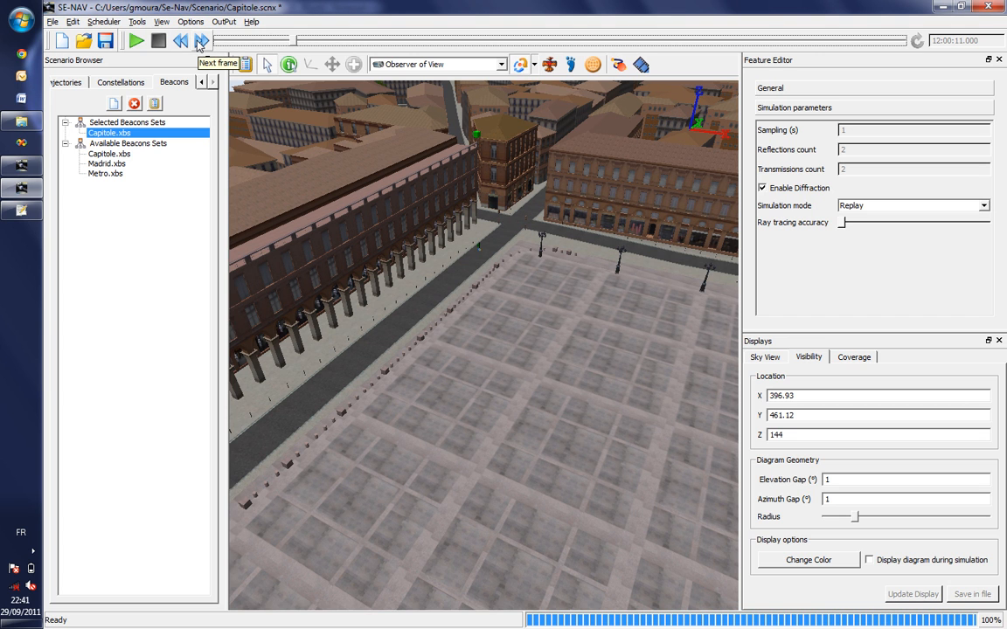
pyautogui.click(200, 43)
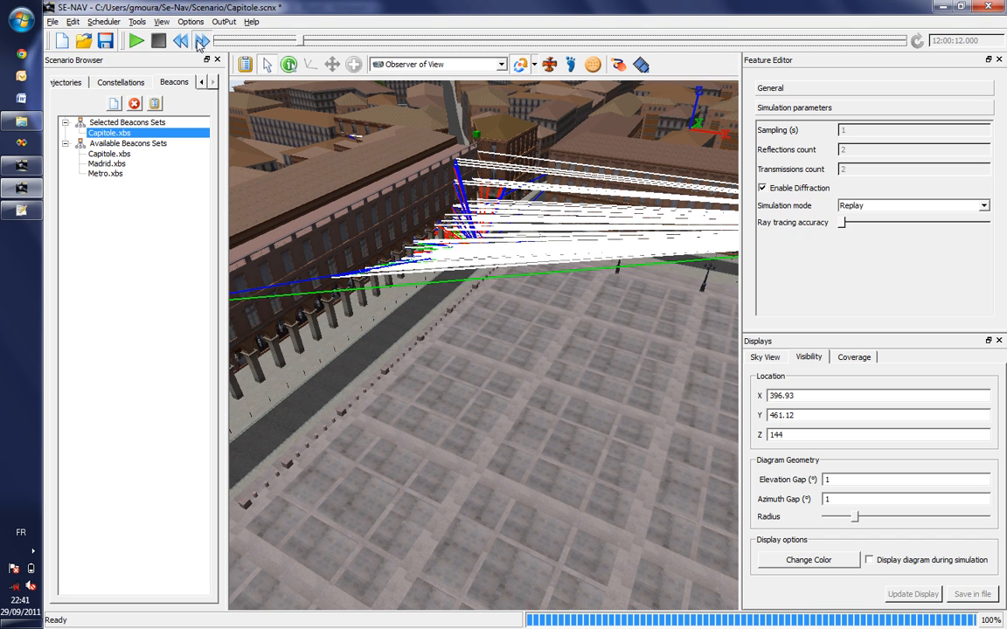
pyautogui.doubleClick(200, 43)
pyautogui.moveTo(575, 325); pyautogui.dragTo(588, 324)
pyautogui.moveTo(470, 282)
pyautogui.mouseDown()
pyautogui.moveTo(538, 285)
pyautogui.moveTo(492, 290)
pyautogui.moveTo(481, 275)
pyautogui.mouseUp()
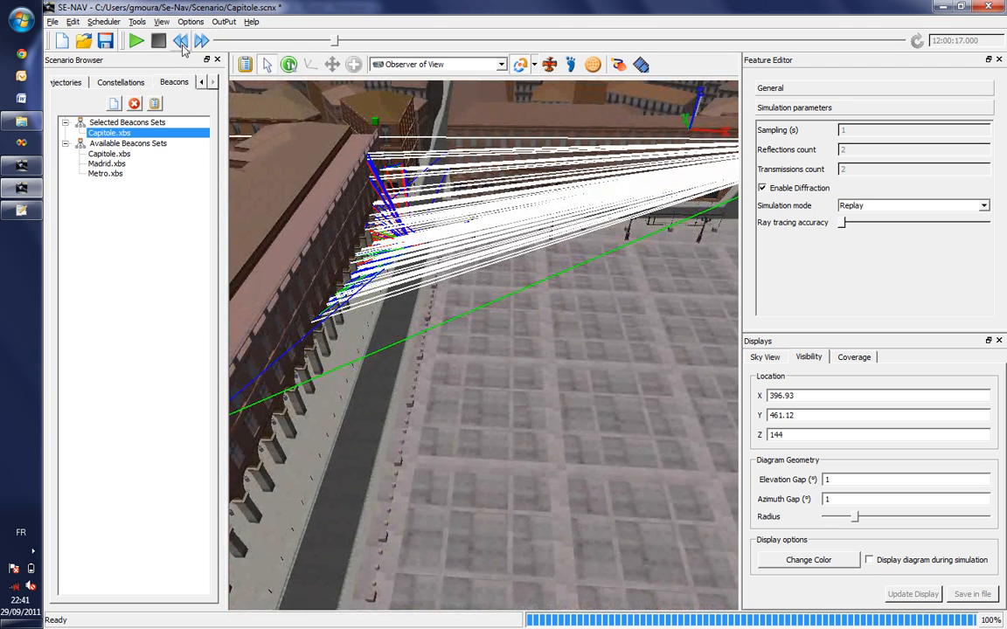
# Step: Set the simulation mode back to Static and bring up the Sky View display
pyautogui.click(858, 208)
pyautogui.click(865, 235)
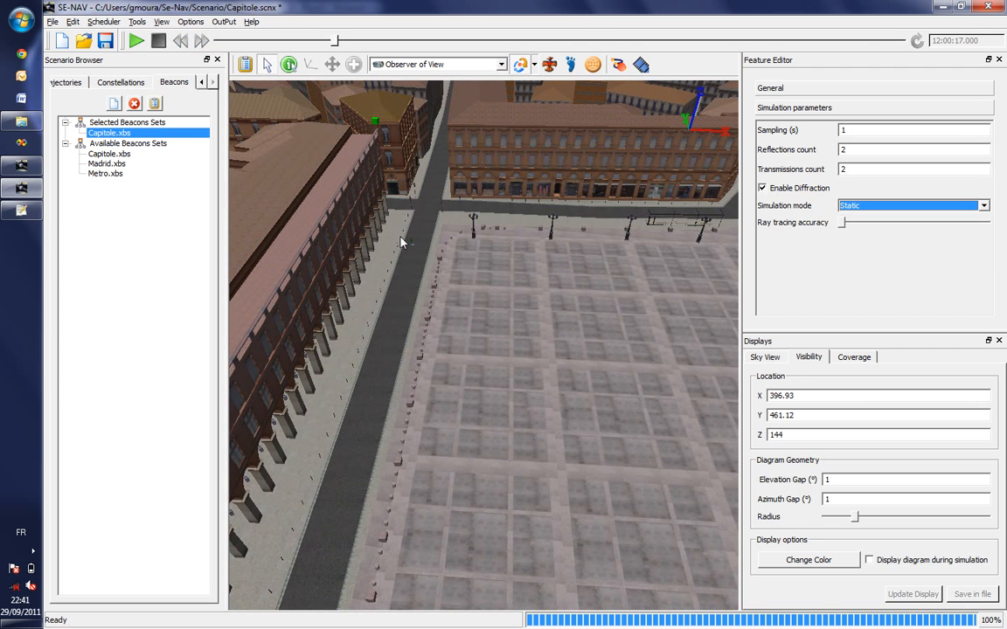
pyautogui.click(767, 358)
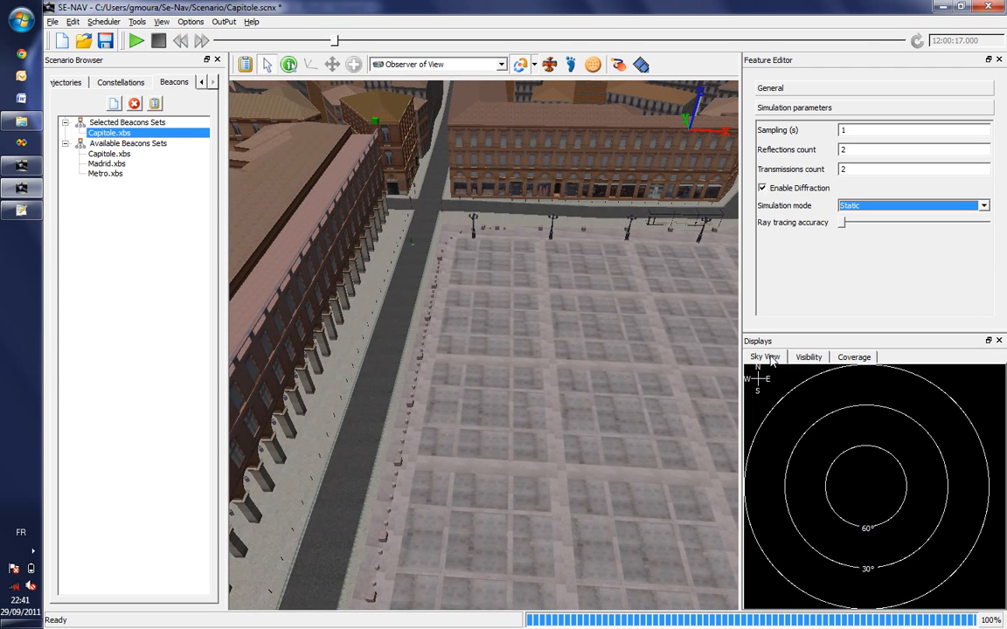
# Step: Remove Capitole.xbs from the selected beacon sets and add the GPS constellation to the selected constellations
pyautogui.doubleClick(110, 133)
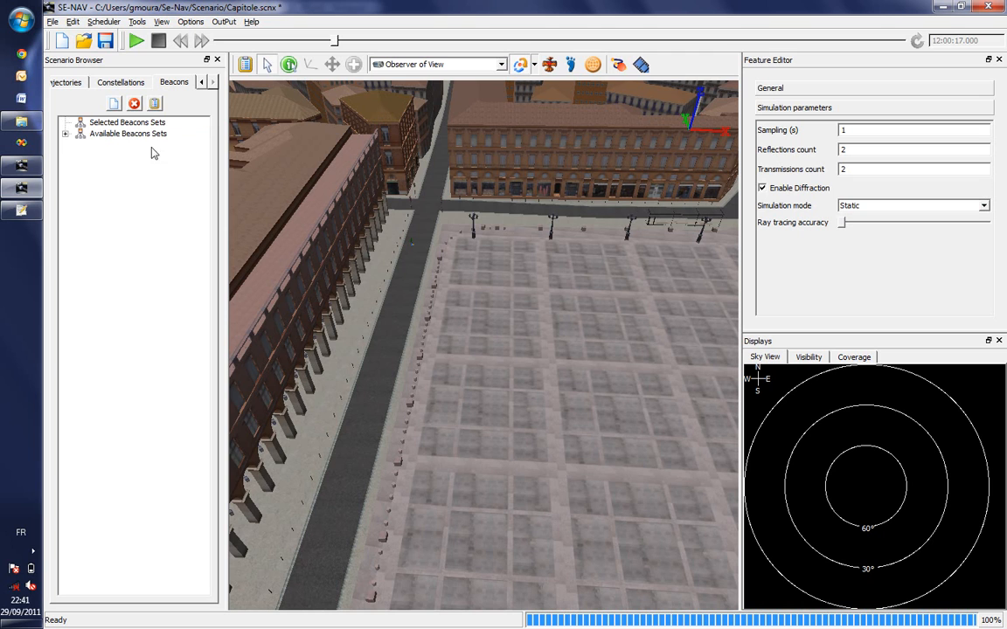
pyautogui.click(122, 82)
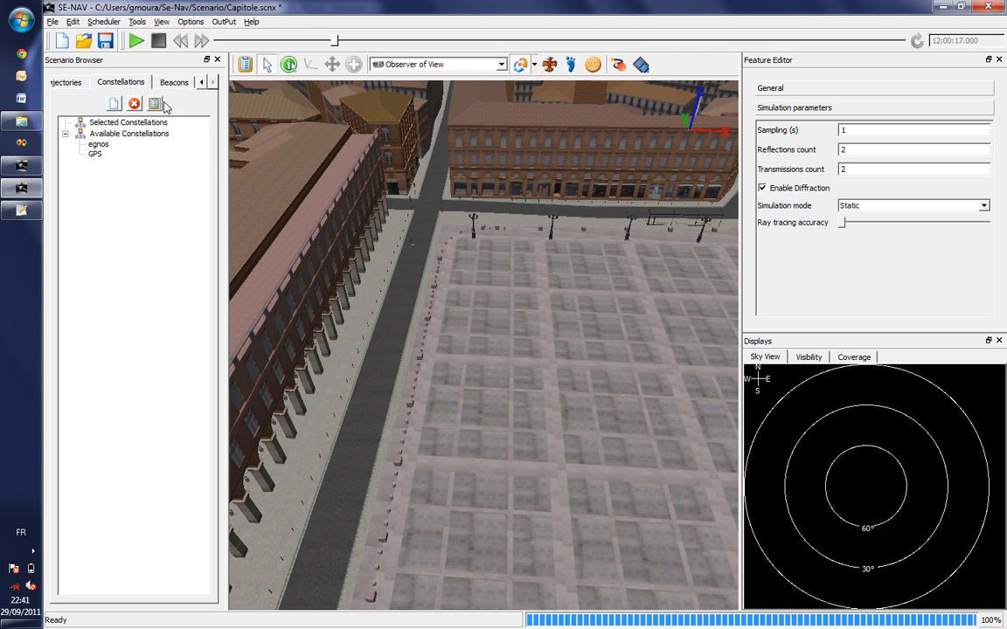
pyautogui.click(100, 156)
pyautogui.moveTo(100, 156); pyautogui.dragTo(122, 123)
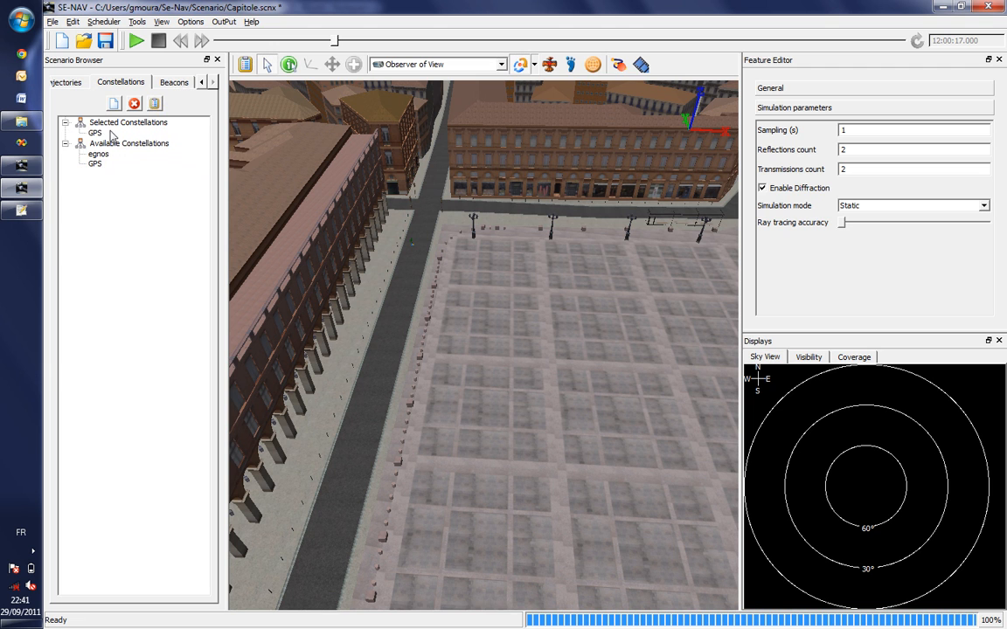
# Step: Review the satellite list and orbit parameters in the selected GPS constellation's settings
pyautogui.click(96, 133)
pyautogui.rightClick(97, 132)
pyautogui.click(123, 158)
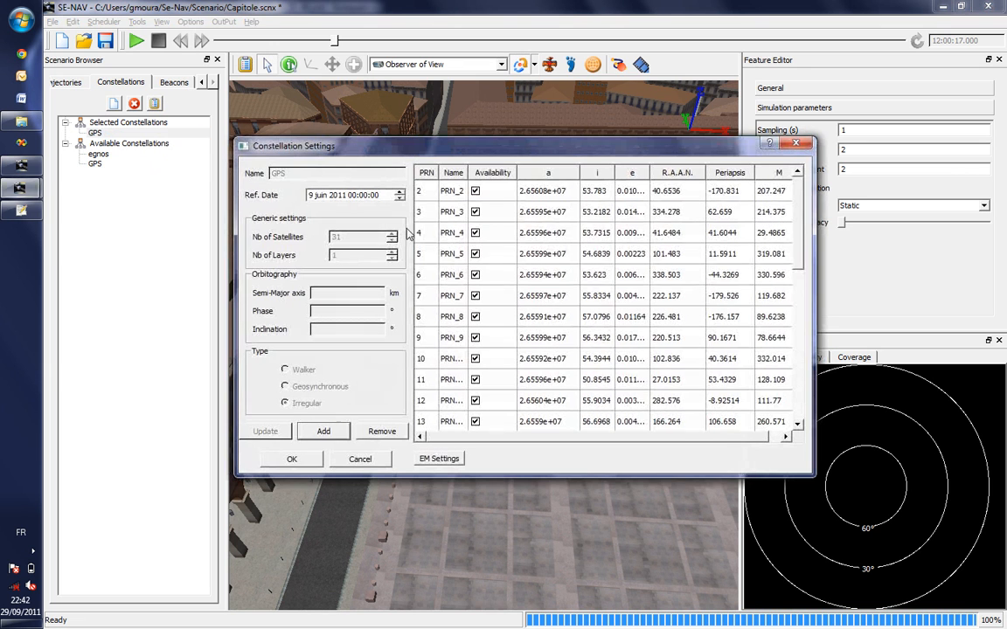
pyautogui.moveTo(797, 200); pyautogui.dragTo(804, 381)
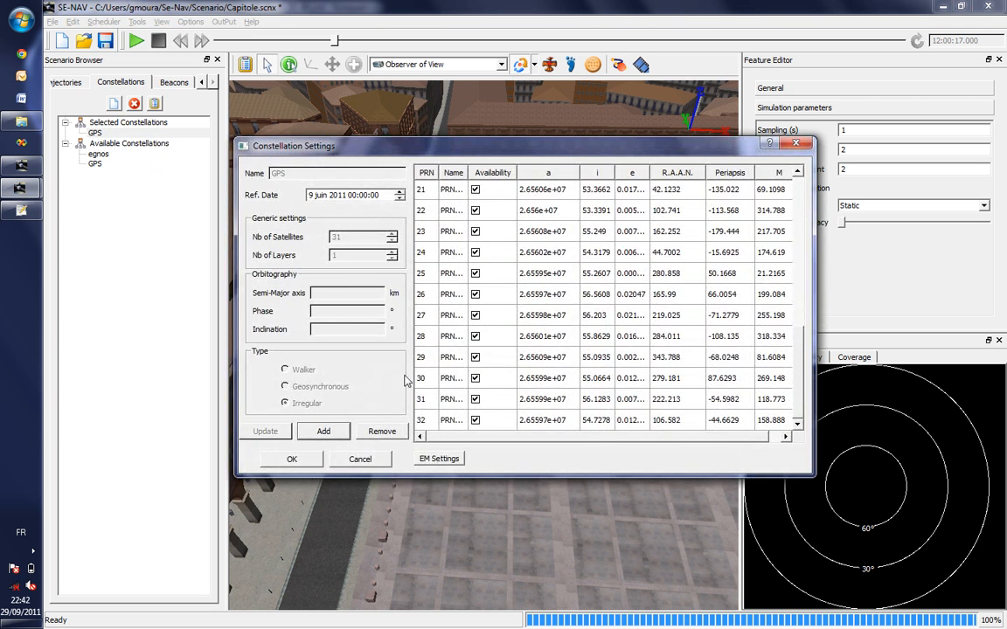
pyautogui.click(292, 459)
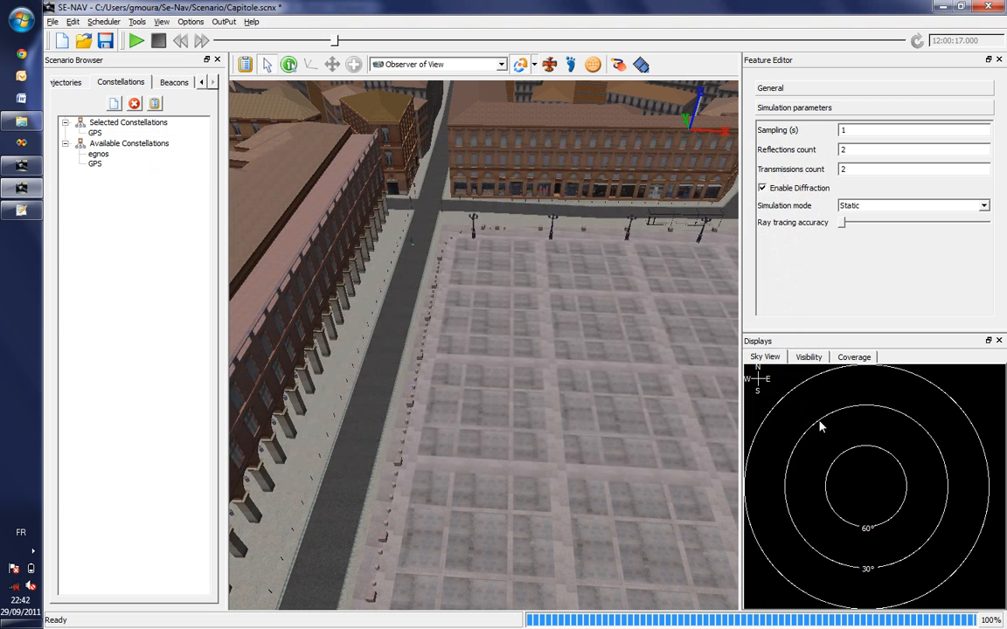
# Step: Set the scenario duration to 3600 s and the simulation sampling to 50 s
pyautogui.click(788, 90)
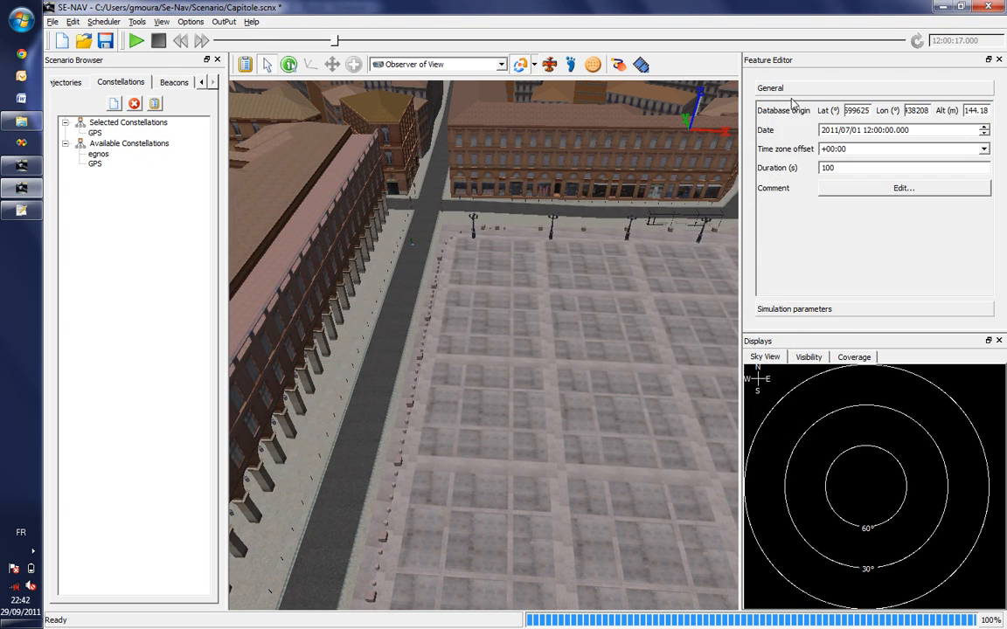
pyautogui.doubleClick(847, 173)
pyautogui.write('36')
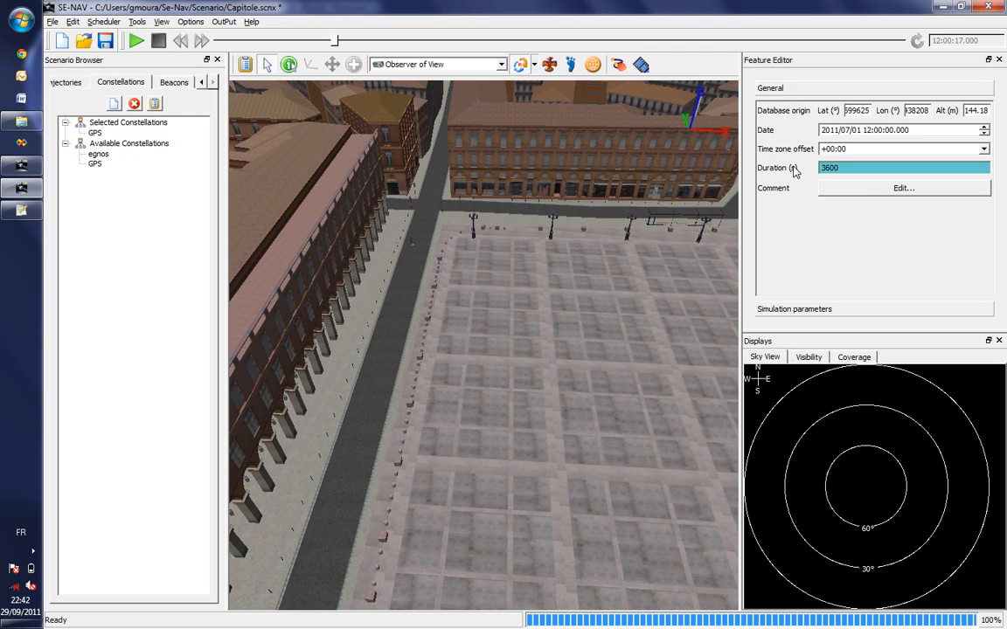
pyautogui.click(800, 309)
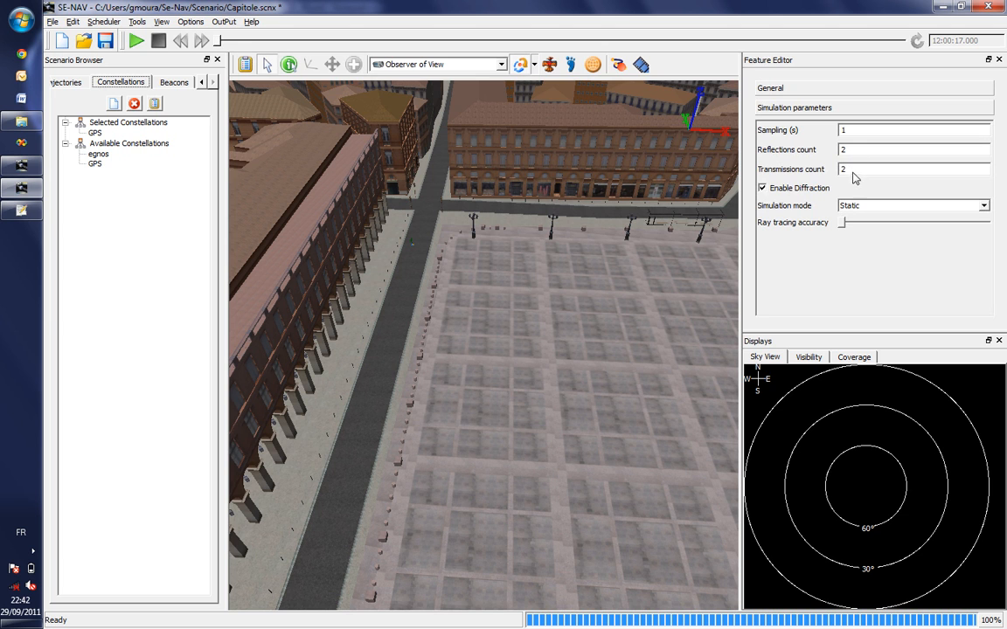
pyautogui.doubleClick(854, 131)
pyautogui.write('50')
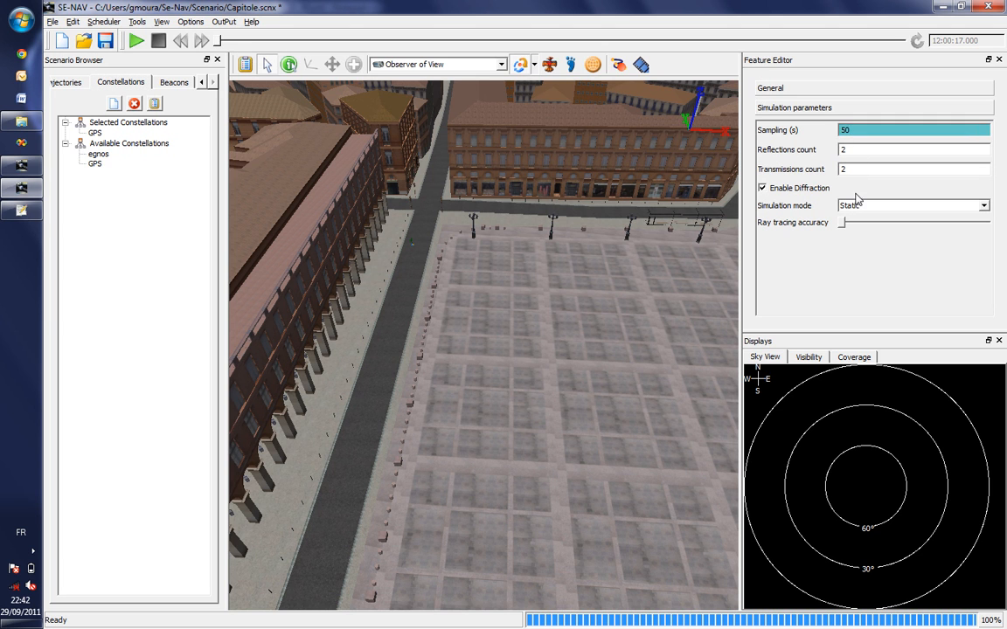
pyautogui.click(856, 168)
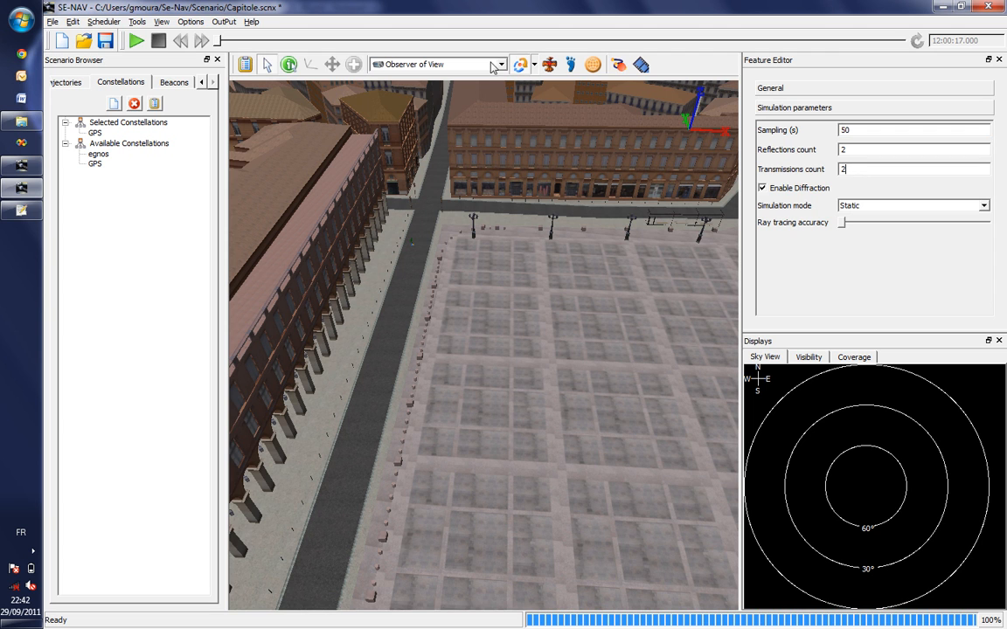
# Step: Run the static simulation with the GPS constellation and switch the simulation mode to Replay
pyautogui.click(138, 42)
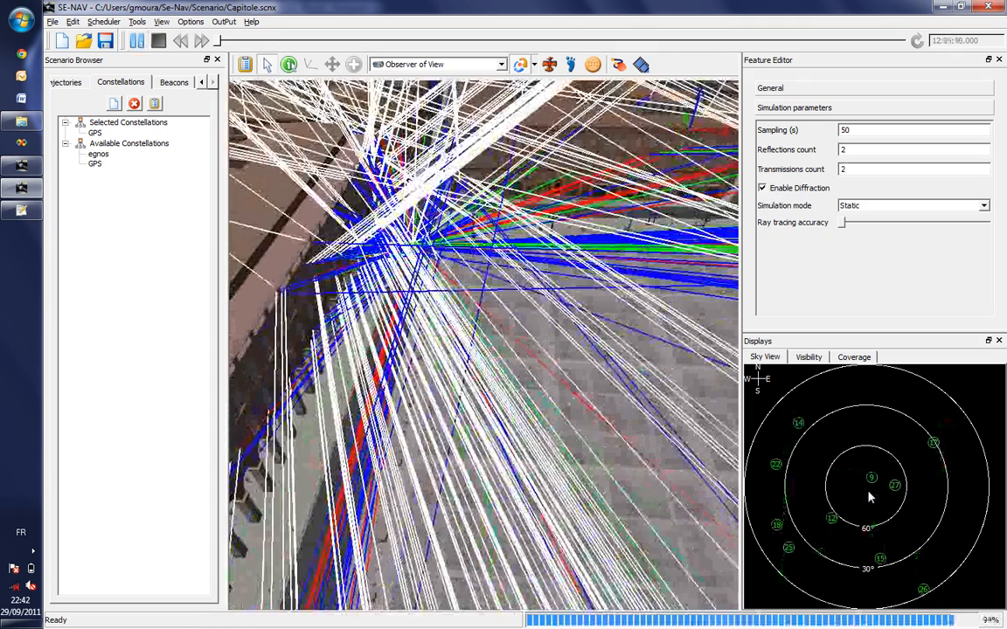
pyautogui.click(859, 208)
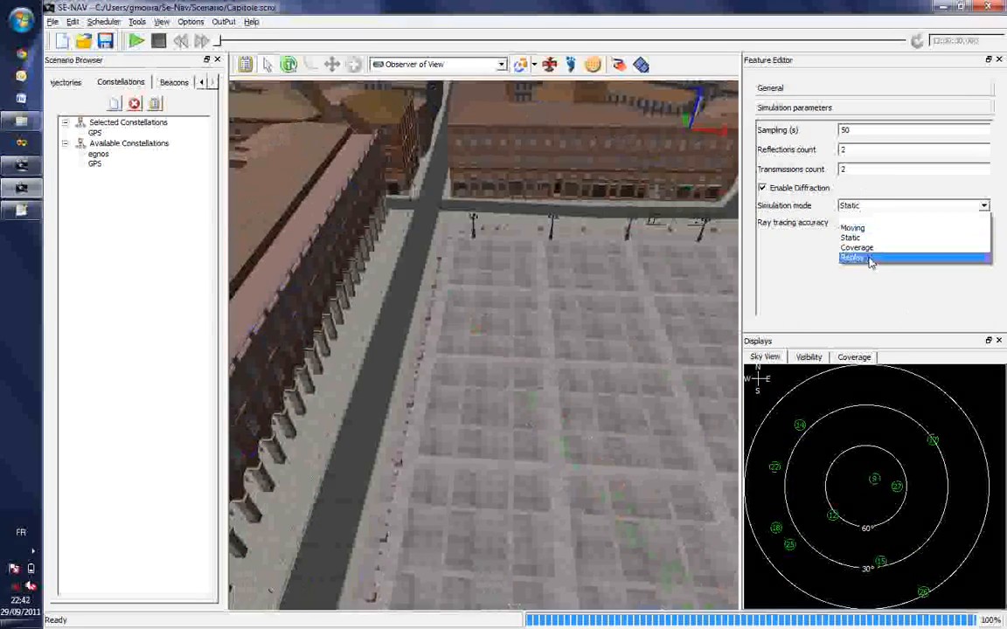
pyautogui.click(870, 260)
# Step: Scrub the replay to a time near the end of the simulation and examine the GPS rays reaching the receiver at street level
pyautogui.click(575, 334)
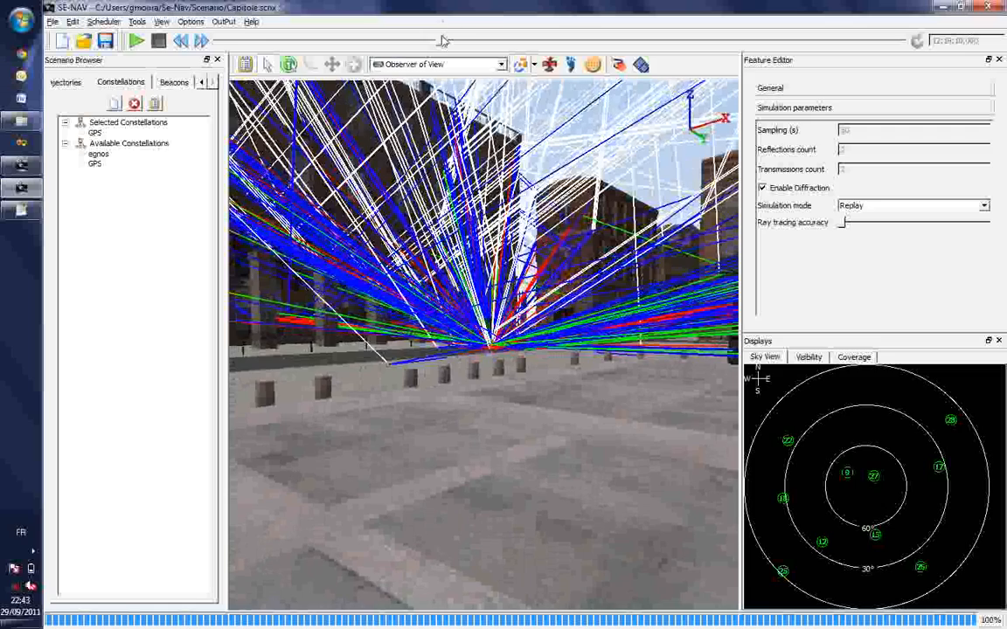
pyautogui.moveTo(456, 44); pyautogui.dragTo(830, 53)
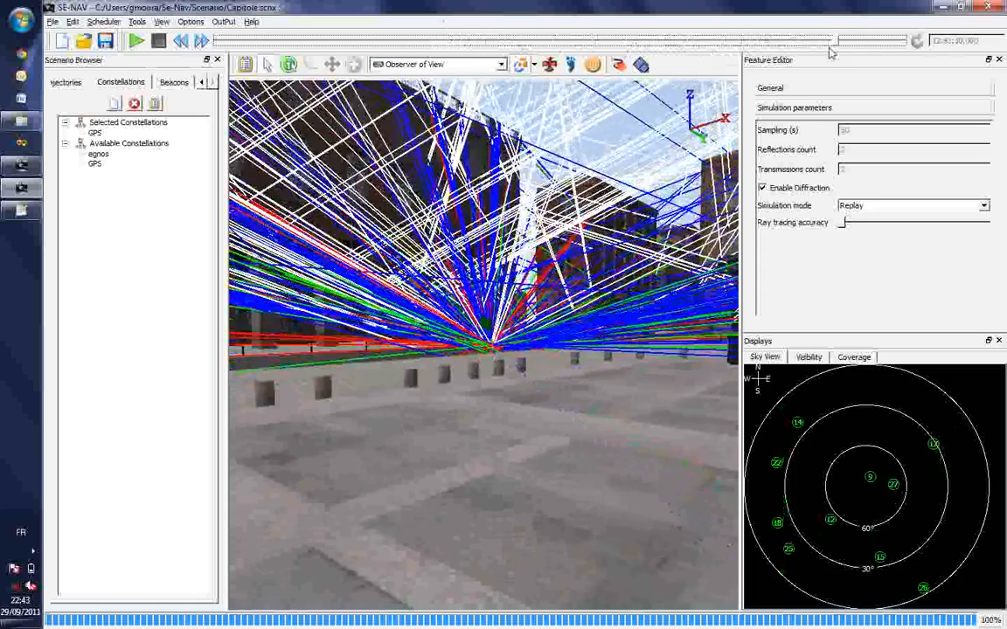
pyautogui.moveTo(397, 260); pyautogui.dragTo(400, 354)
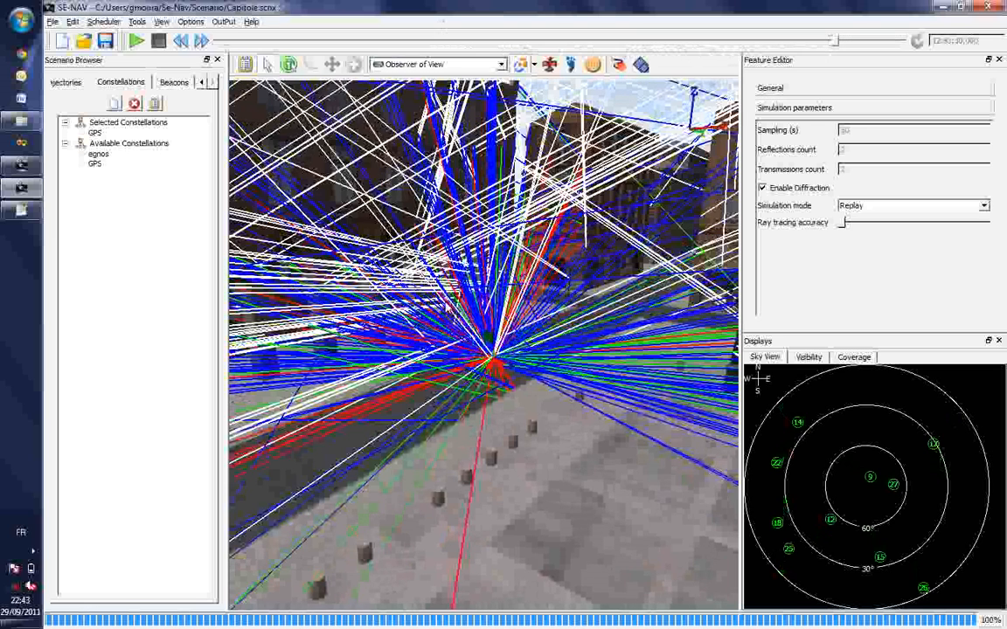